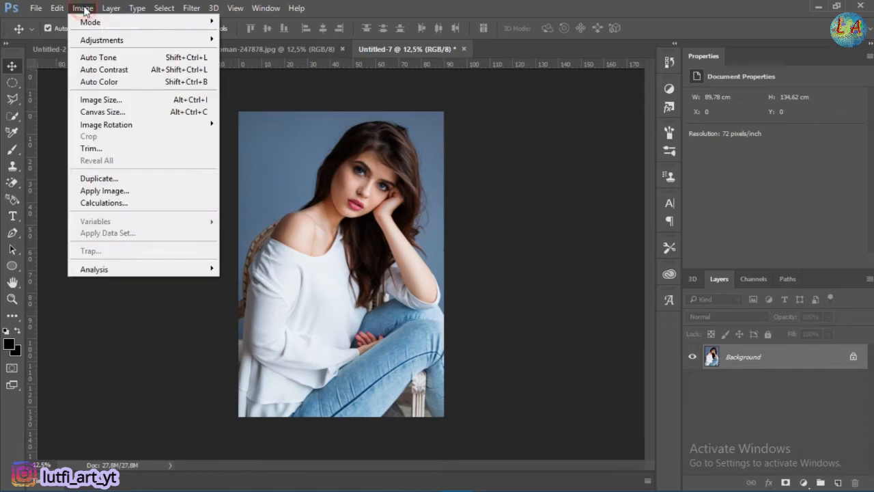
- Convert the Untitled-7 portrait to Grayscale mode, discarding its color information
mouse_move(213, 23)
left_click(240, 35)
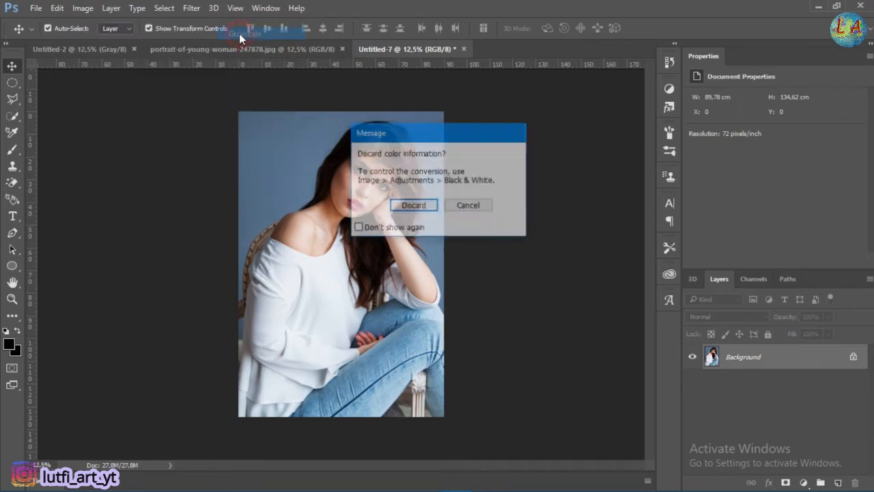
left_click(413, 205)
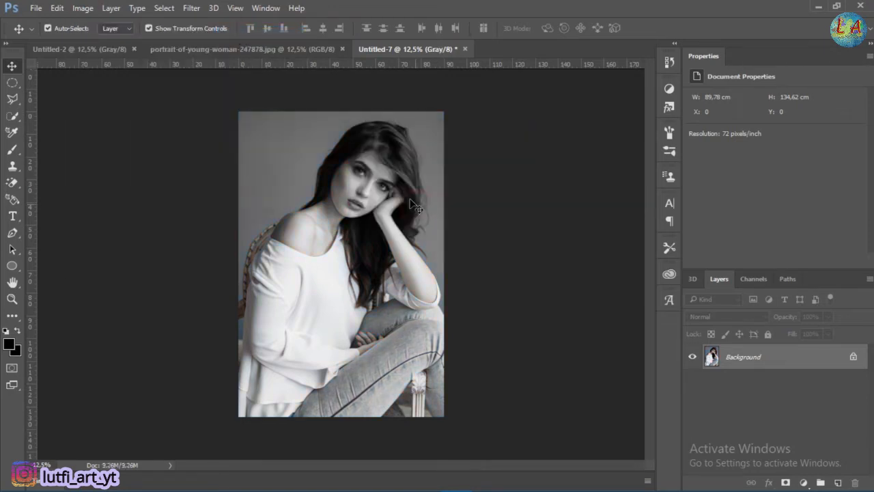
- Apply Levels to the grayscale portrait with the black input level at 18 and darker midtones
left_click(84, 8)
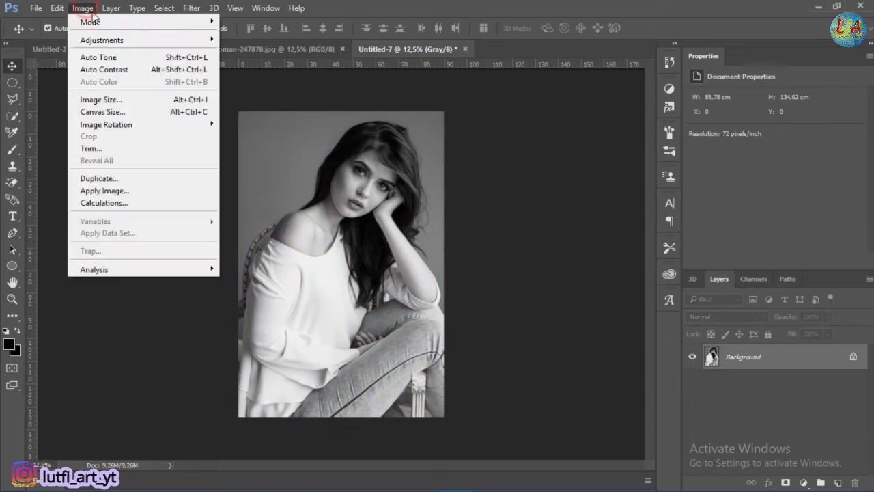
mouse_move(153, 42)
left_click(234, 53)
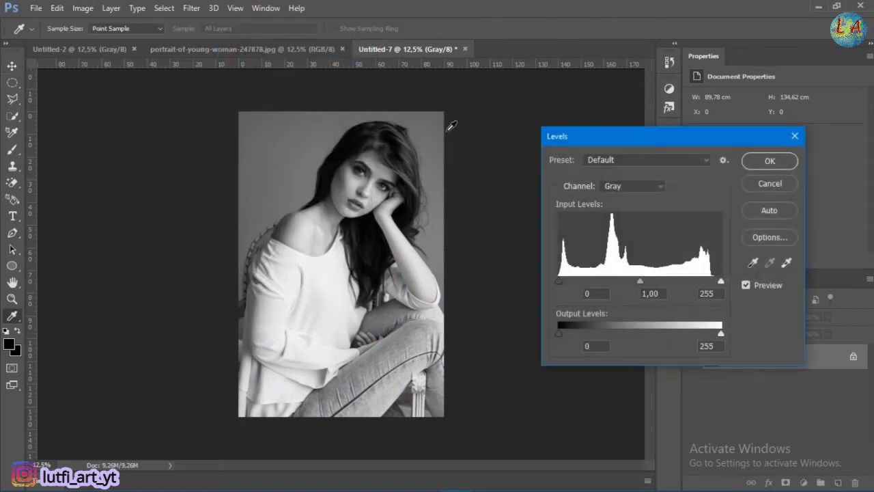
left_click_drag(557, 280, 570, 282)
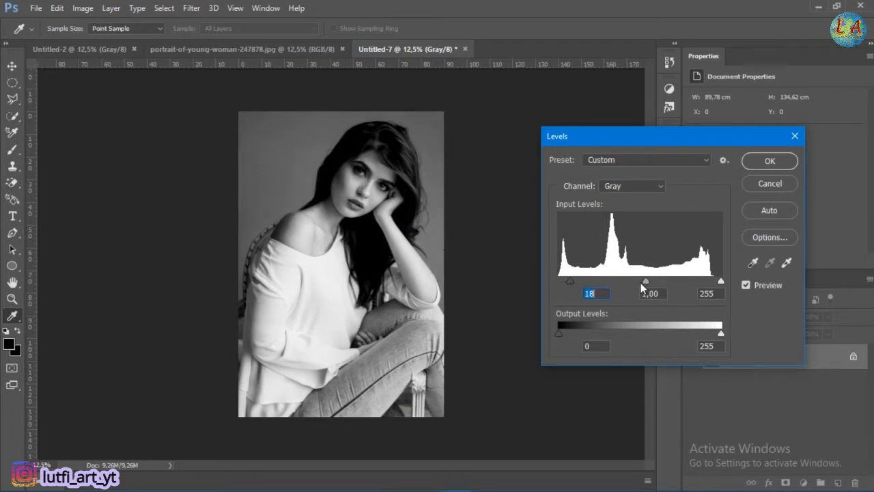
left_click_drag(649, 286, 655, 287)
left_click(770, 160)
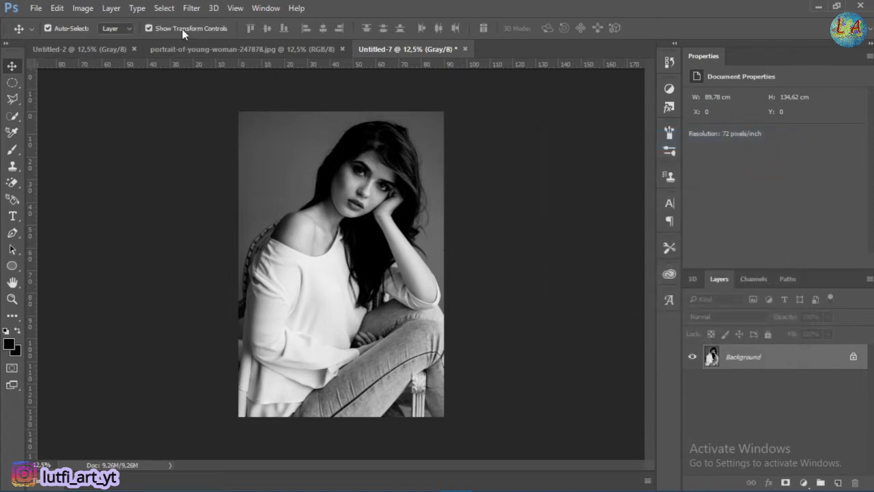
- Copy the entire grayscale image and close Untitled-7 without saving it
left_click(171, 8)
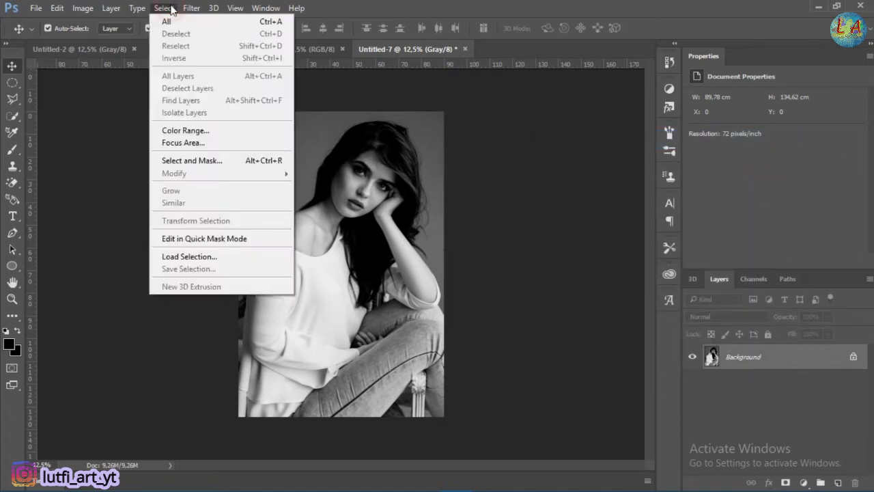
left_click(175, 20)
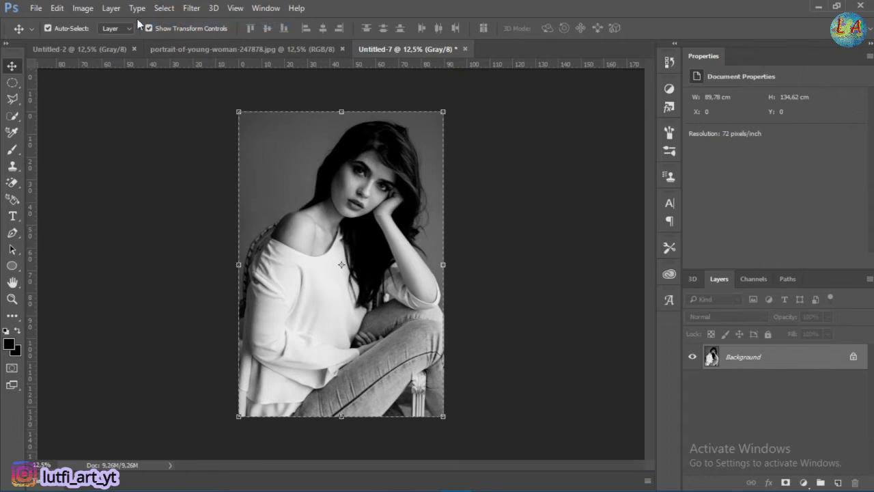
left_click(58, 8)
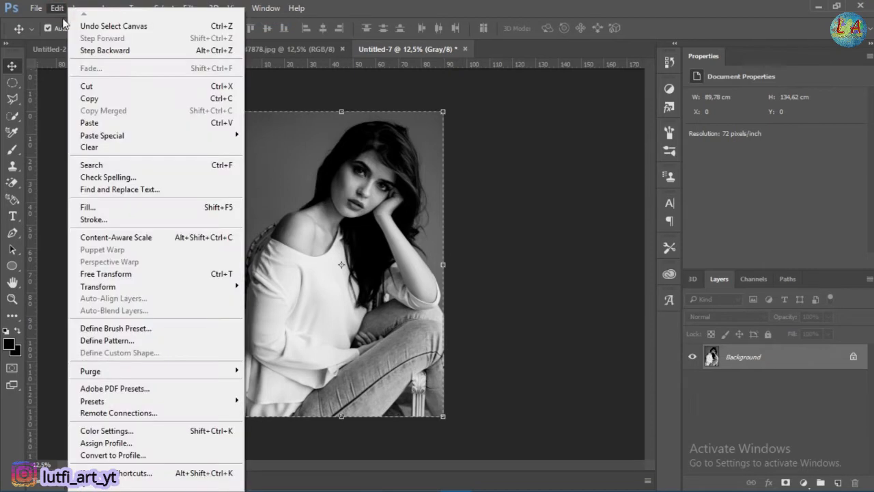
left_click(88, 95)
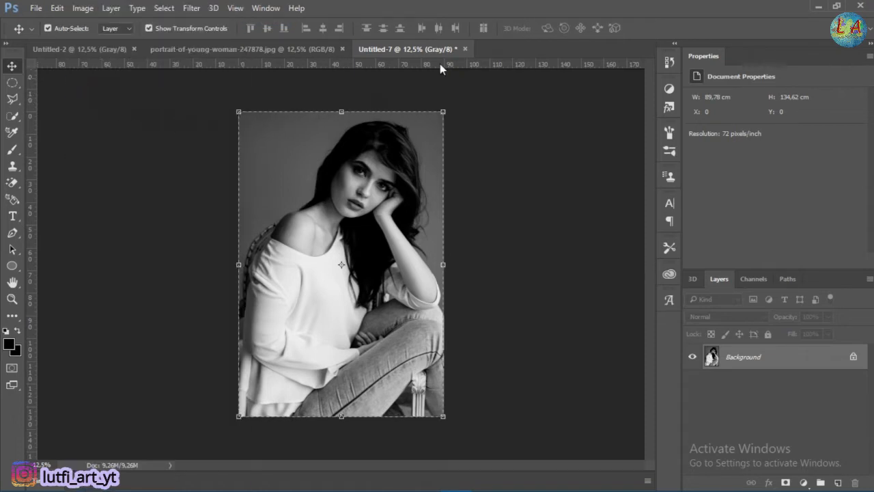
left_click(465, 49)
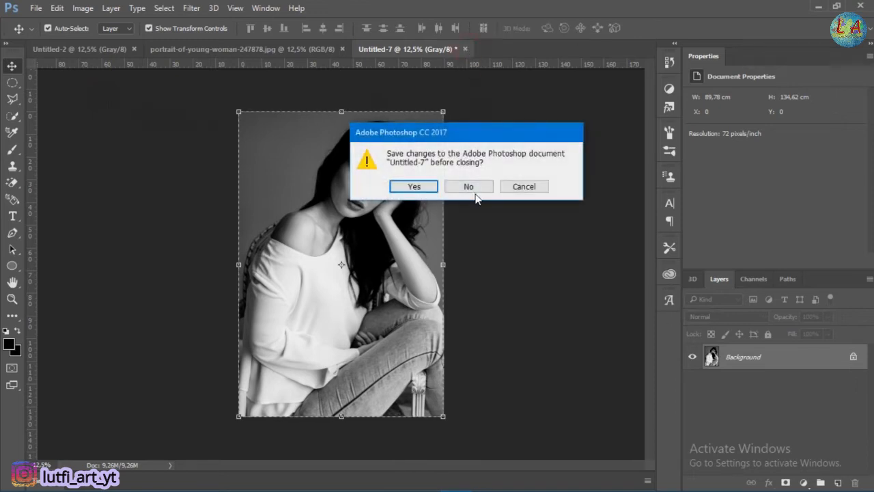
left_click(469, 186)
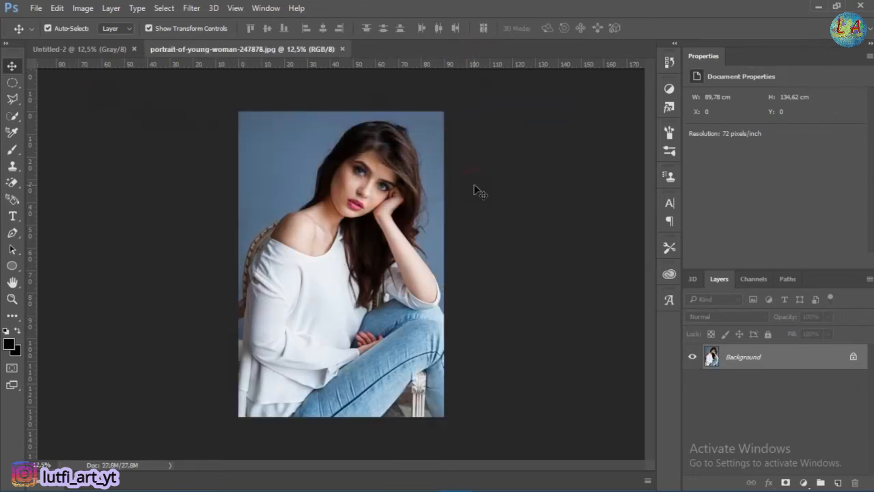
- Paste the grayscale copy over the color portrait as a new layer and set its blend mode to Multiply
left_click(56, 8)
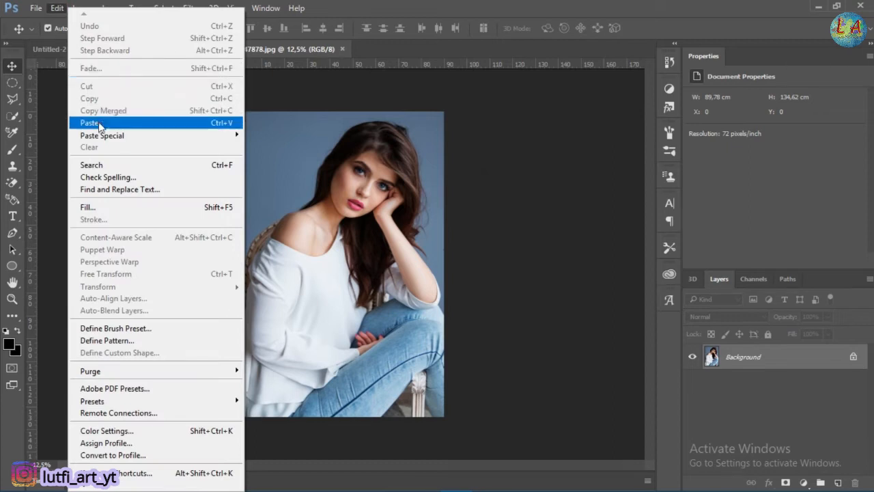
left_click(99, 124)
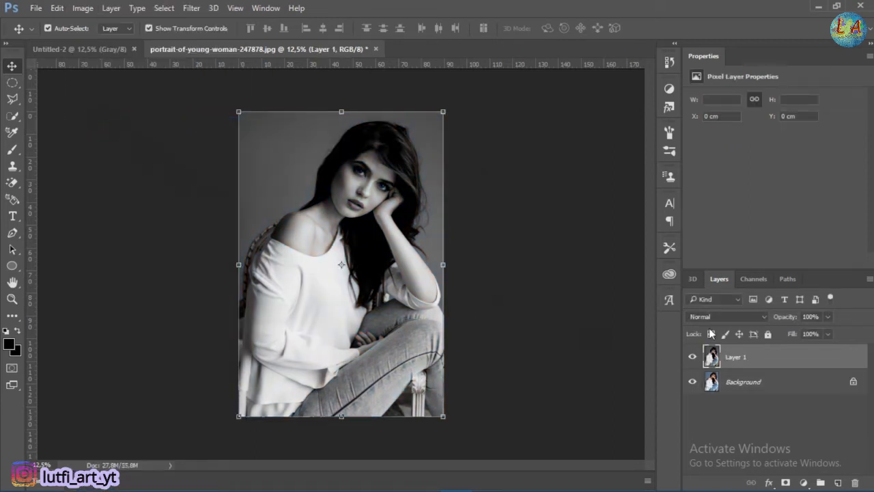
left_click(717, 323)
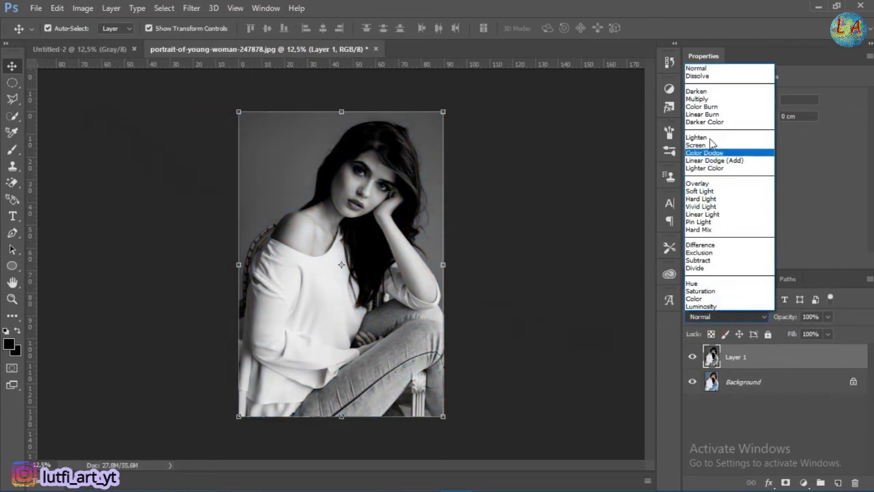
left_click(708, 98)
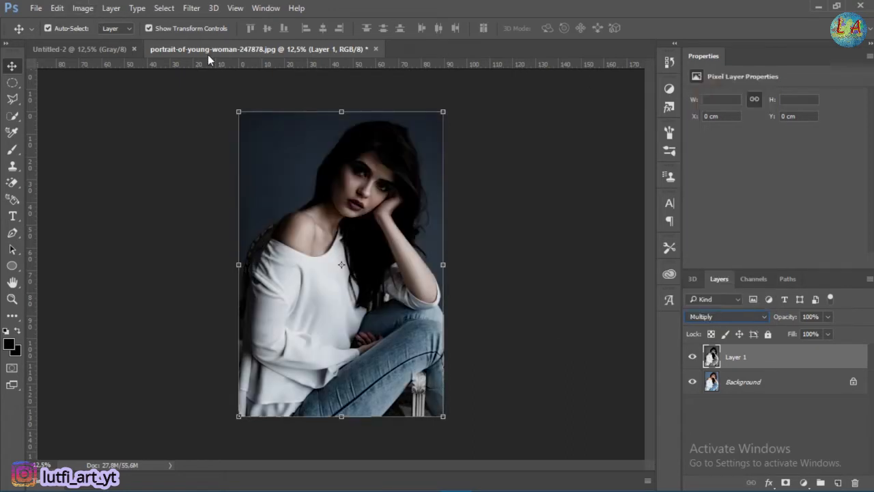
- Start the Lighting Effects filter on the pasted grayscale layer with a Spot light
left_click(191, 8)
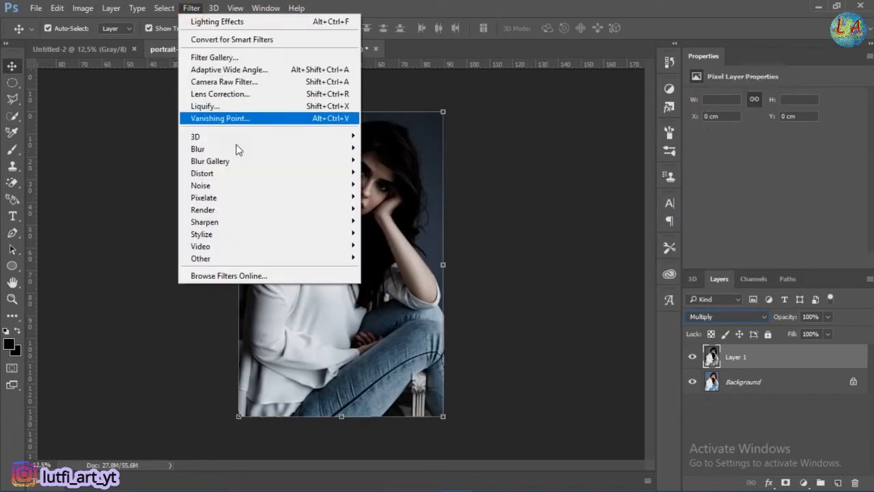
mouse_move(331, 210)
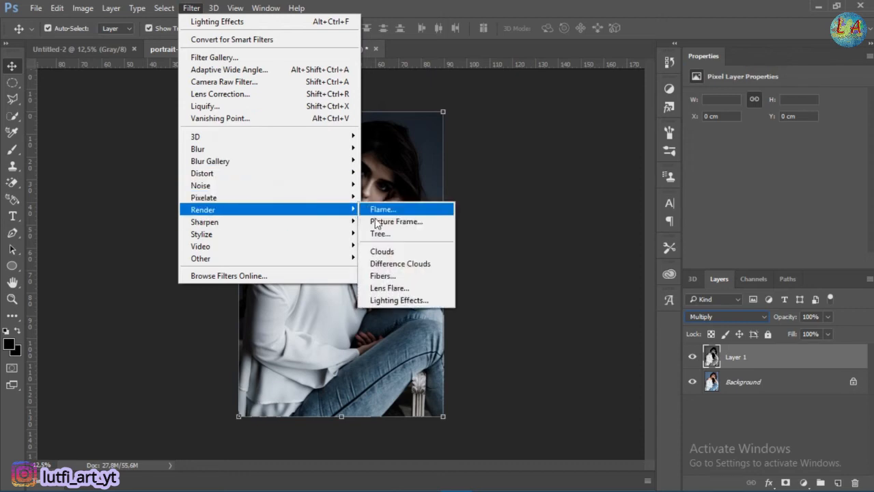
left_click(403, 300)
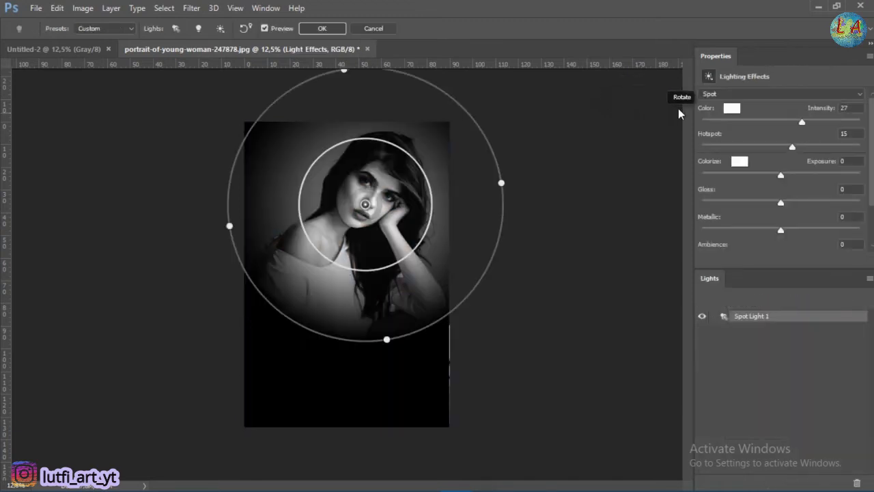
left_click(736, 96)
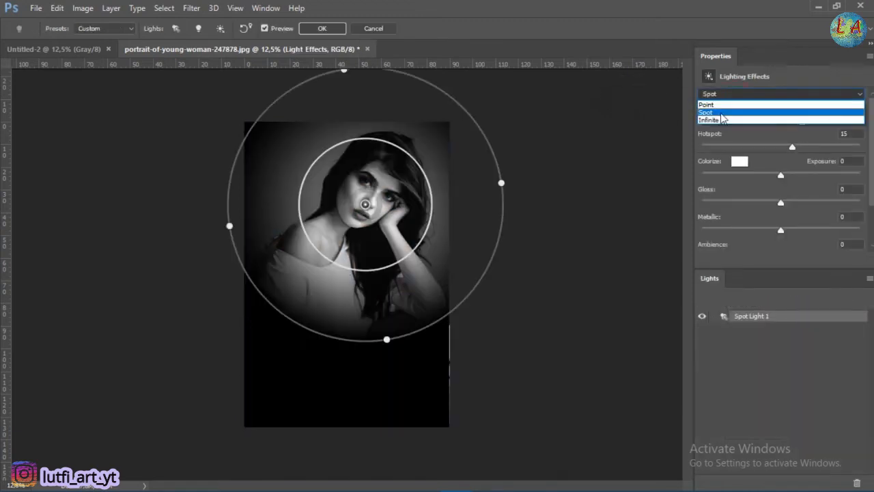
left_click(723, 112)
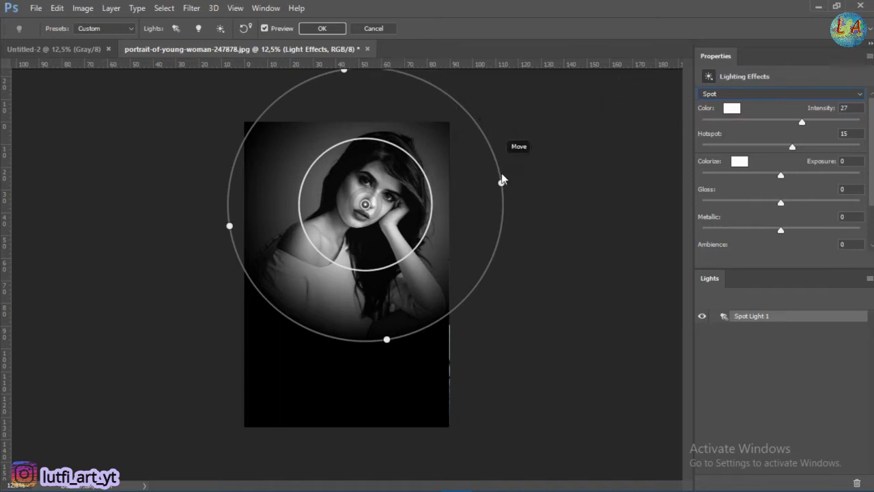
- Rotate and enlarge the spot light around the woman's upper body and set its intensity to 22
left_click_drag(502, 185, 495, 132)
left_click_drag(437, 333, 513, 160)
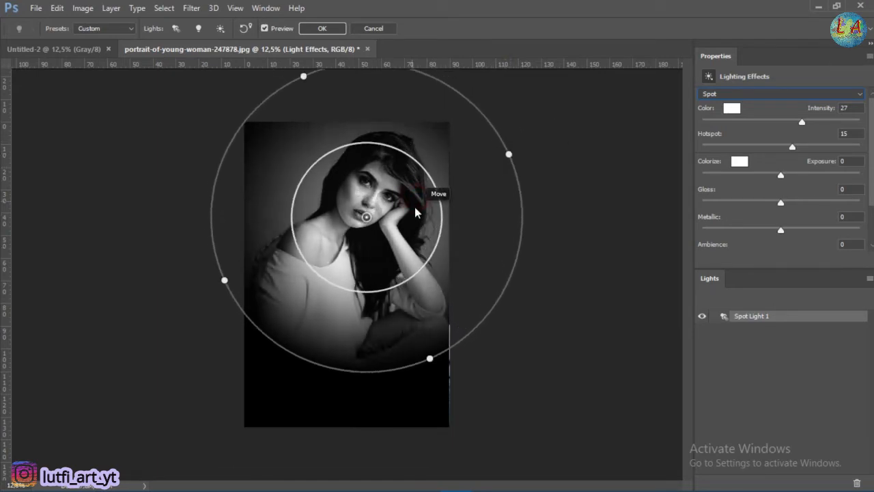
left_click_drag(796, 127, 801, 123)
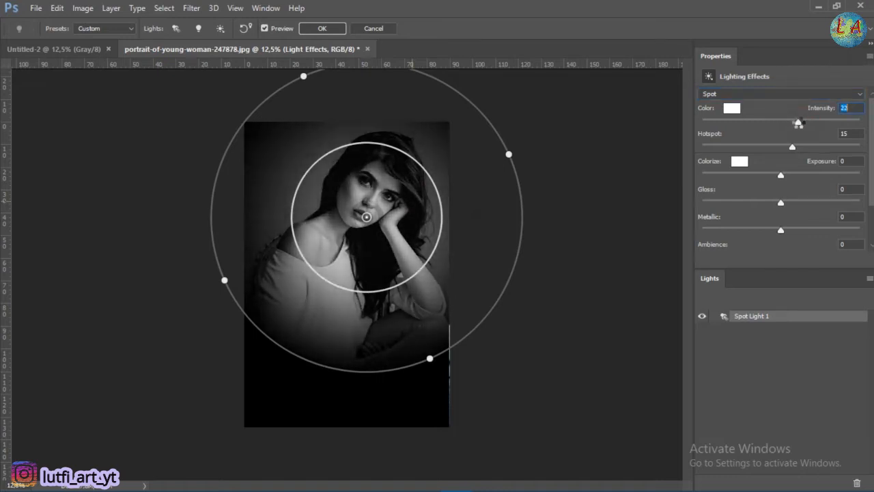
- Reshape the spot light into a smaller circle and center it on the woman's face
left_click_drag(431, 359, 433, 243)
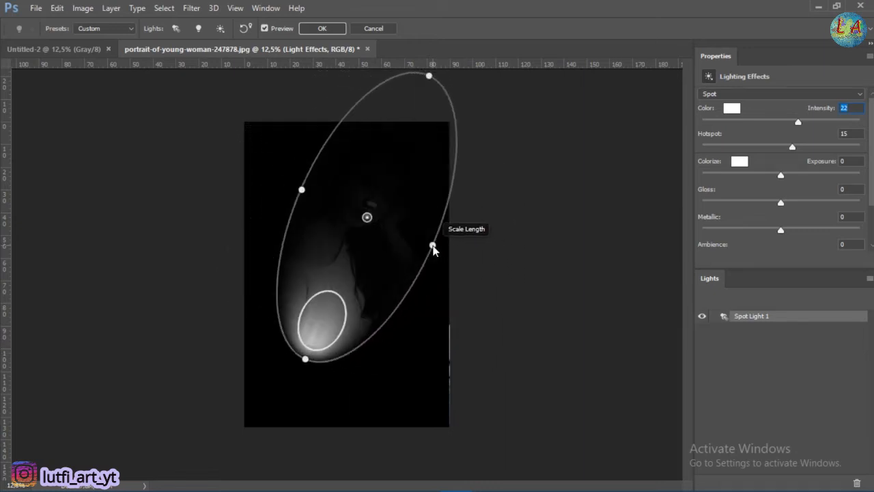
left_click_drag(430, 77, 271, 305)
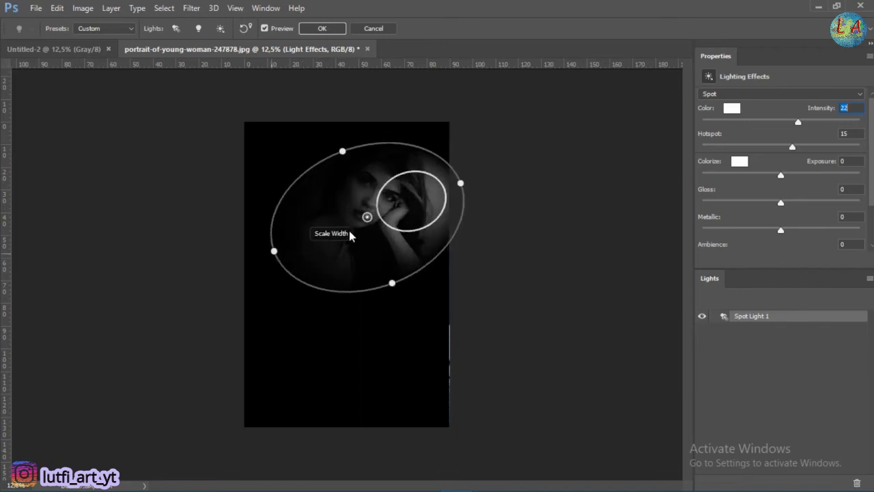
left_click_drag(460, 181, 362, 285)
left_click_drag(306, 211, 293, 212)
left_click_drag(374, 143, 375, 123)
left_click_drag(381, 200, 379, 183)
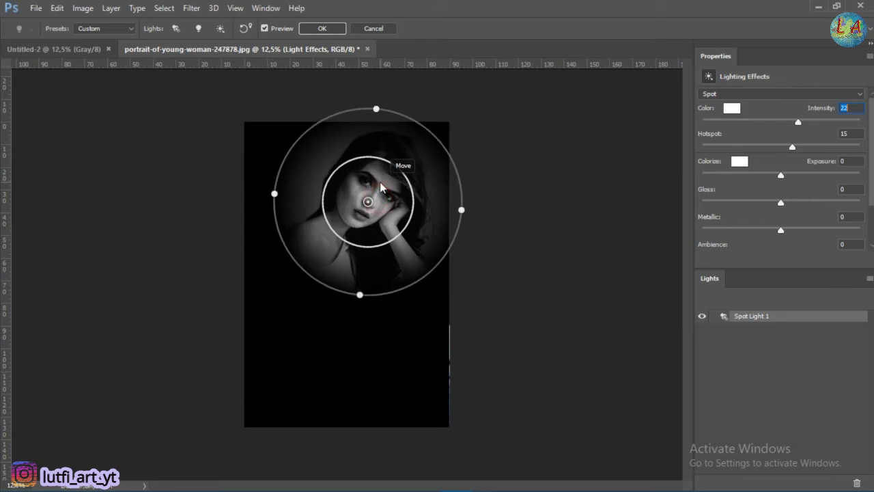
- Resize and rotate the spot light to cover the woman's head and shoulders, center it on her face, and apply the filter
left_click_drag(376, 109, 380, 127)
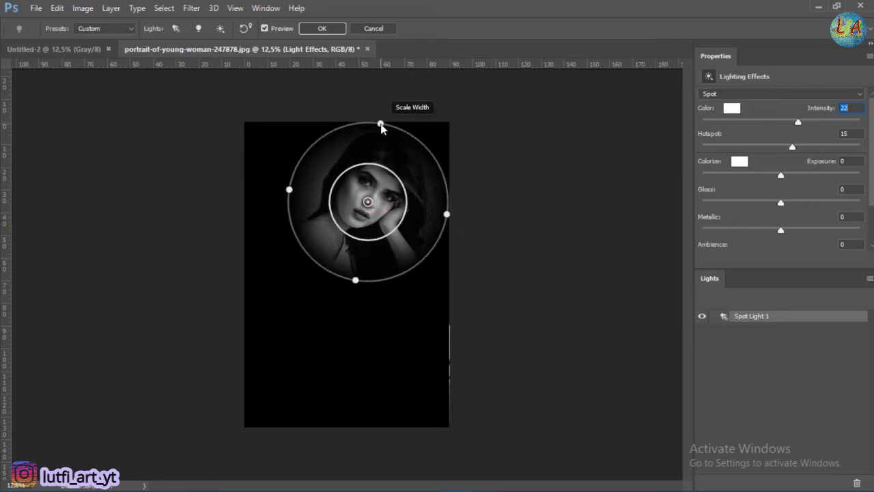
mouse_move(357, 286)
left_mouse_down()
mouse_move(353, 293)
mouse_move(353, 280)
left_mouse_up()
left_click_drag(291, 189, 263, 185)
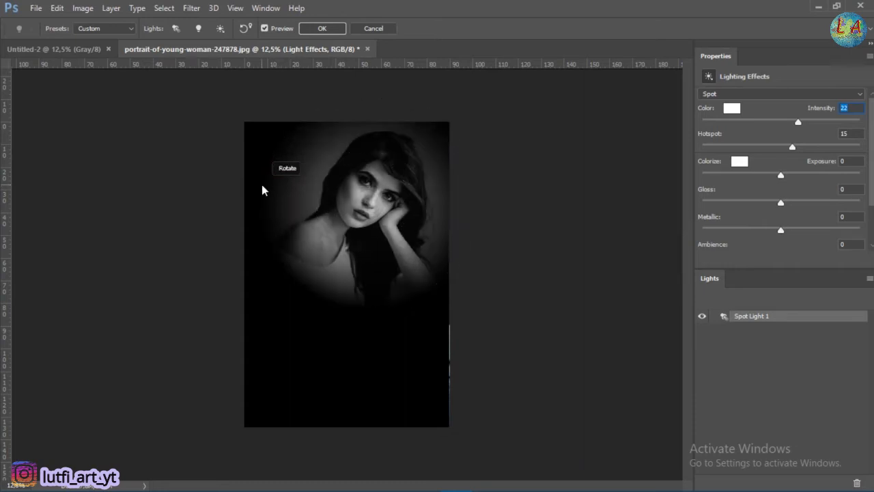
left_click_drag(261, 187, 275, 150)
left_click_drag(318, 295, 310, 313)
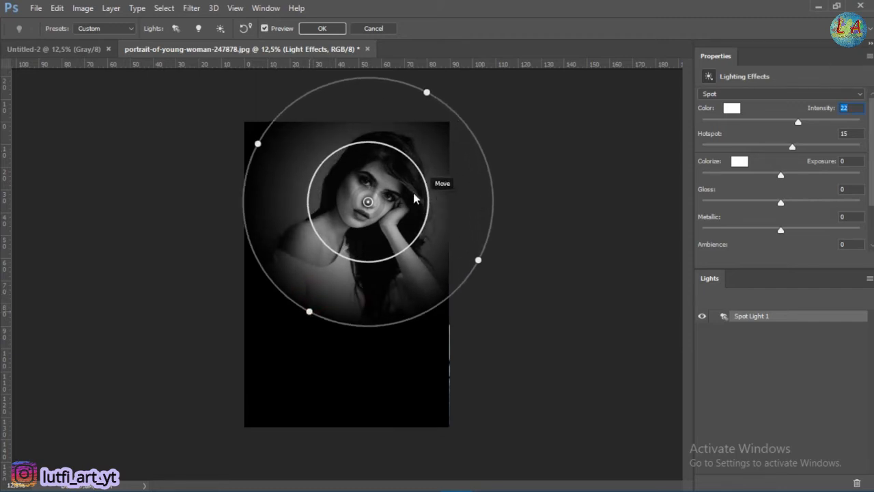
left_click_drag(406, 193, 407, 189)
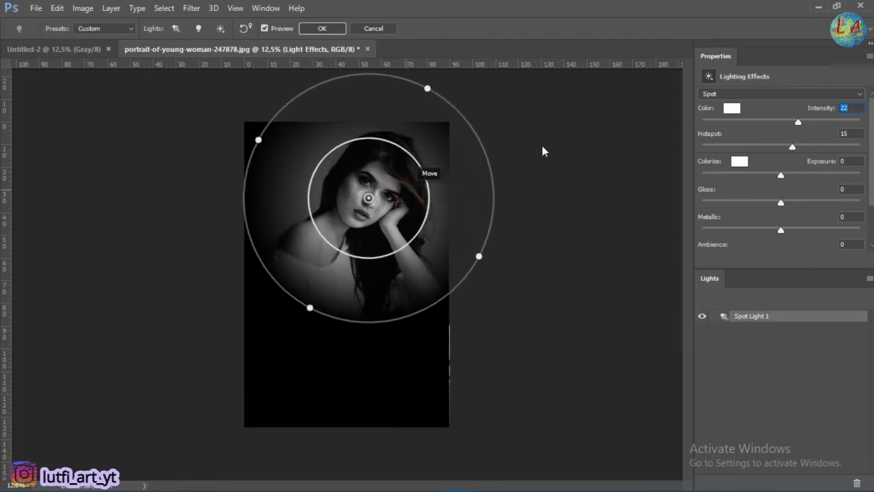
left_click(319, 29)
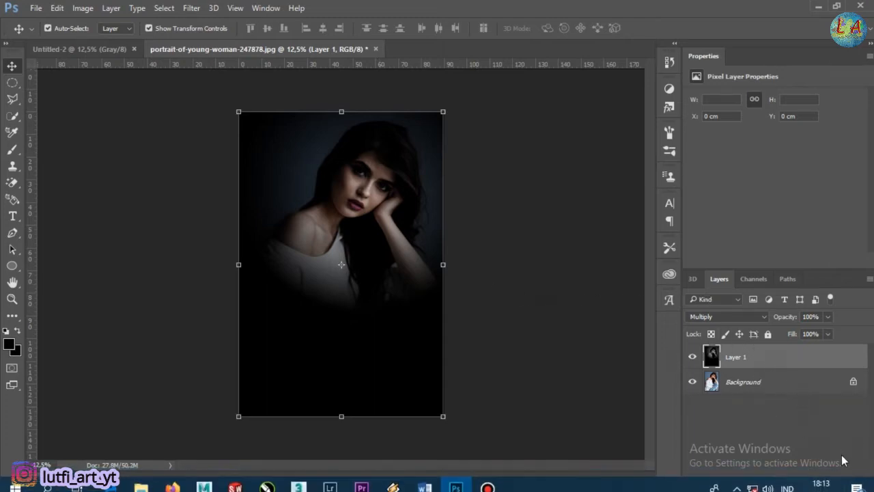
- Add a new layer above the lit grayscale layer and fill it with 50% Gray in Normal mode at 100% opacity
left_click(839, 483)
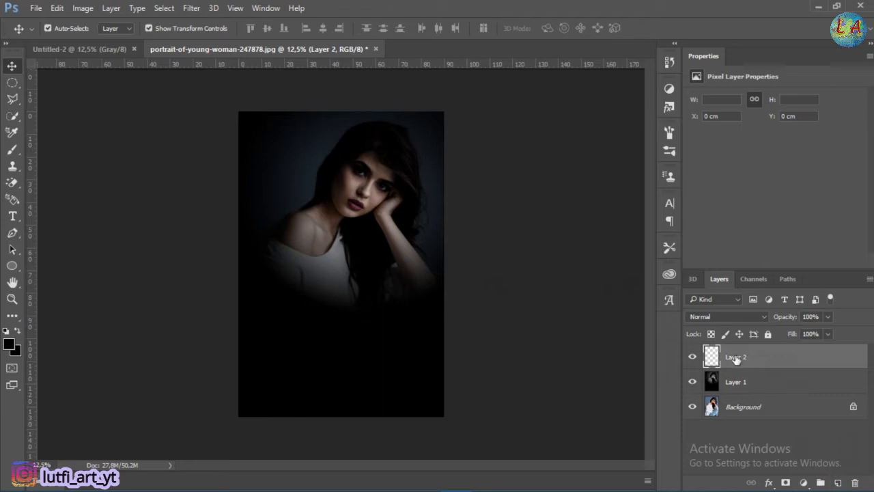
left_click(35, 8)
mouse_move(55, 12)
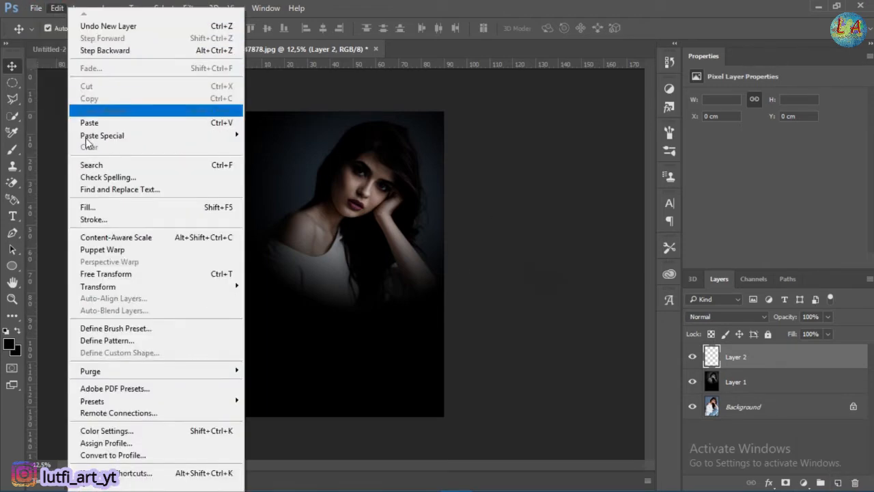
left_click(90, 206)
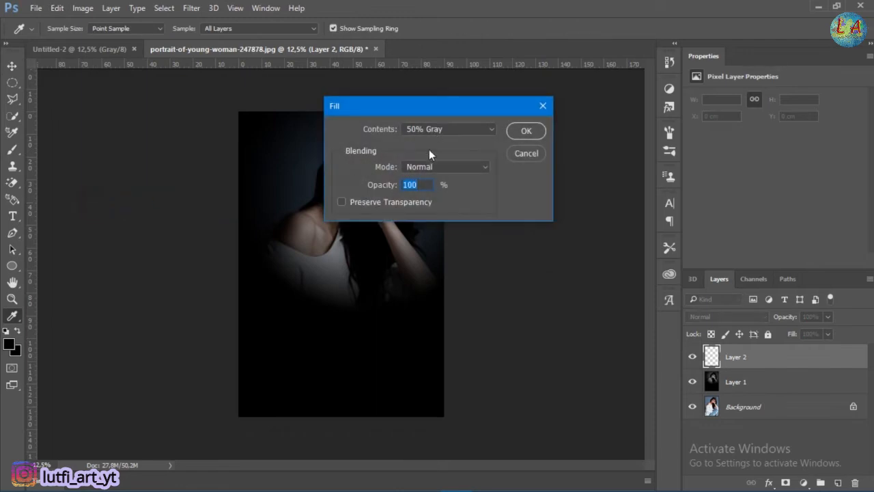
left_click(432, 128)
left_click(414, 222)
left_click(527, 131)
key("v")
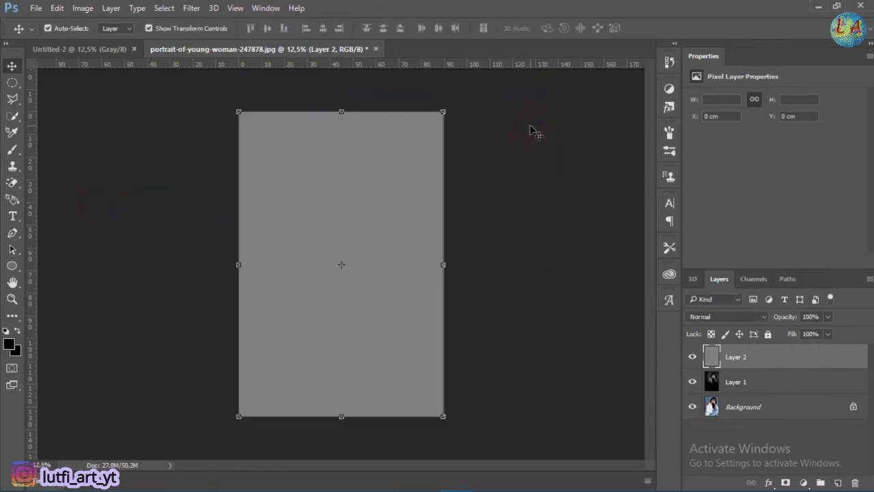
- Set the gray fill layer's blend mode to Soft Light and deselect the layer
left_click(715, 318)
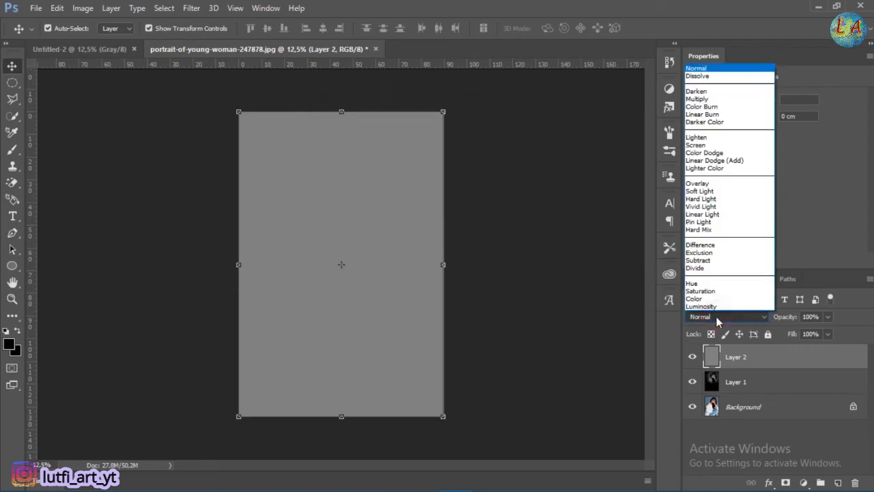
left_click(701, 191)
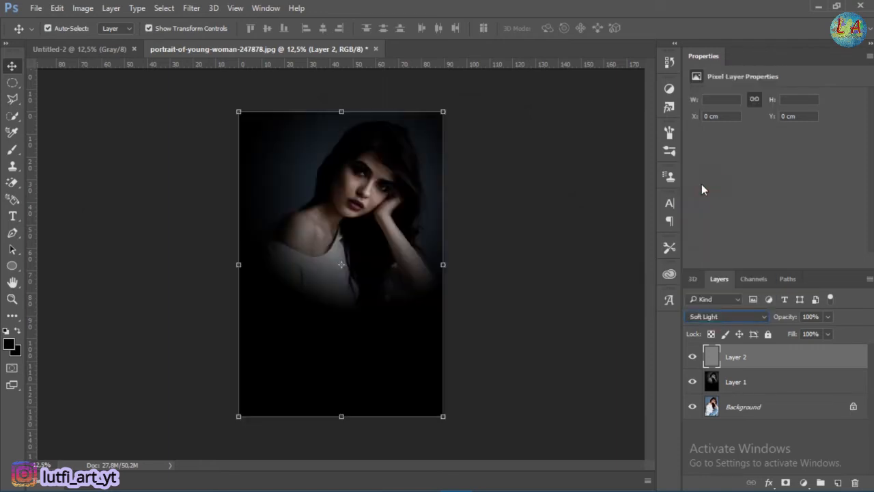
left_click(90, 129)
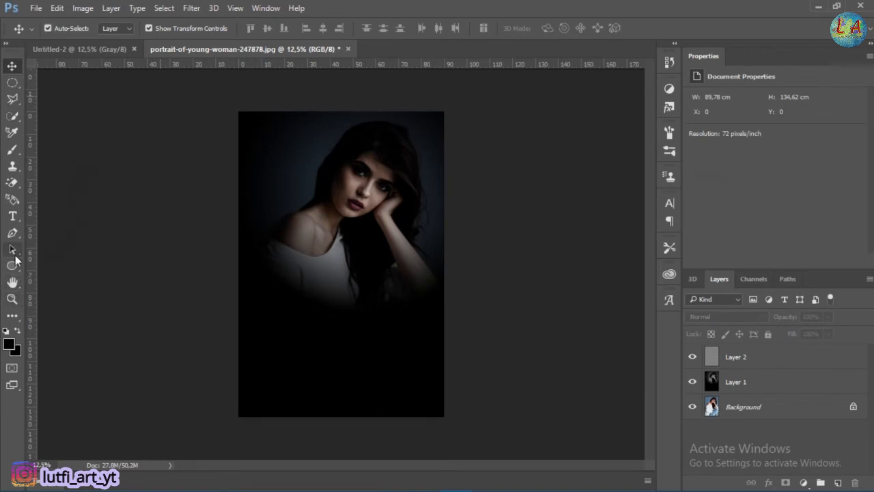
- Dodge the woman's face, raised arm, neck and shoulder on the gray Soft Light layer, with range Highlights and 13% exposure
left_click(15, 320)
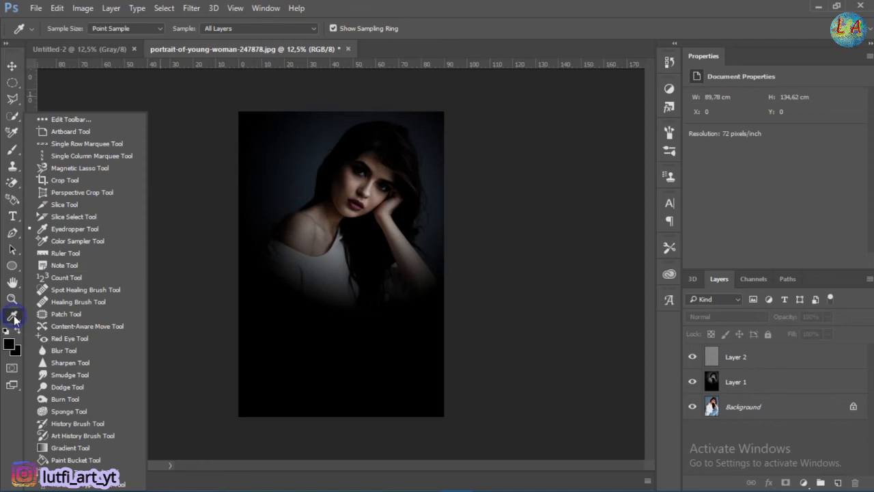
left_click(65, 388)
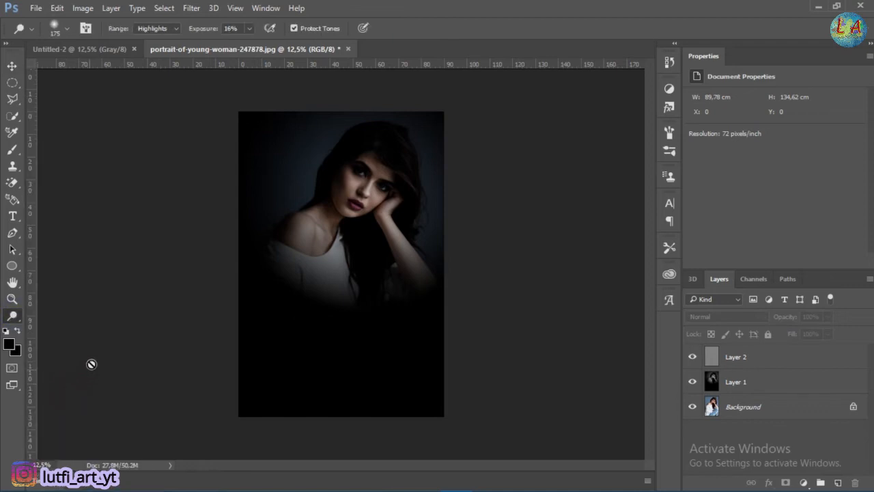
left_click(744, 360)
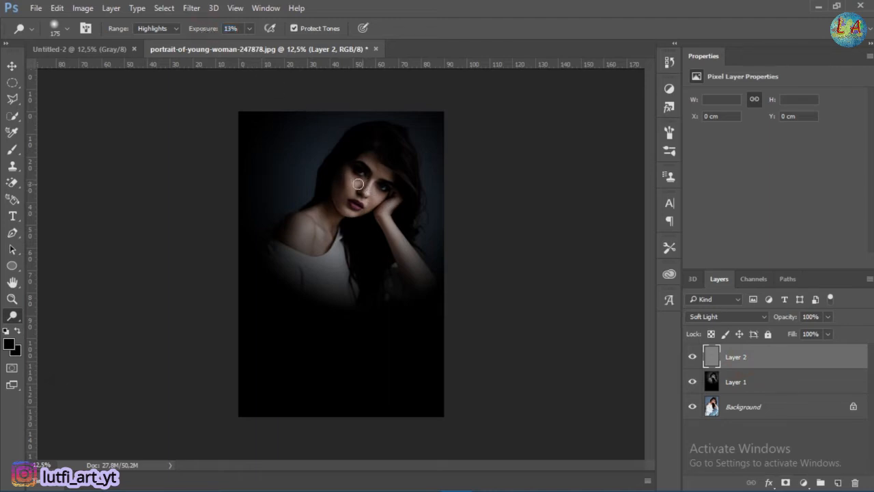
mouse_move(341, 204)
left_mouse_down()
mouse_move(349, 219)
mouse_move(385, 199)
left_mouse_up()
mouse_move(350, 173)
left_mouse_down()
mouse_move(337, 209)
mouse_move(346, 193)
mouse_move(375, 189)
mouse_move(355, 173)
left_mouse_up()
mouse_move(400, 198)
left_mouse_down()
mouse_move(390, 215)
mouse_move(412, 251)
left_mouse_up()
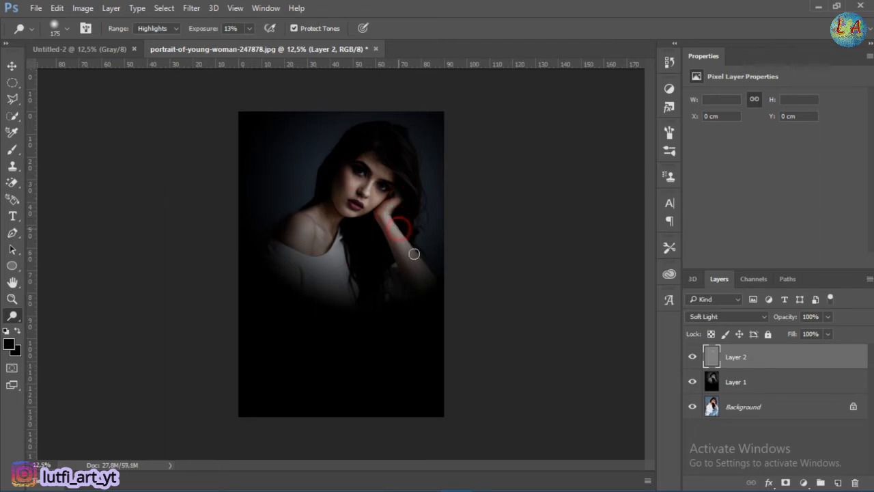
left_click_drag(379, 226, 408, 260)
mouse_move(319, 217)
left_mouse_down()
mouse_move(319, 208)
mouse_move(303, 213)
left_mouse_up()
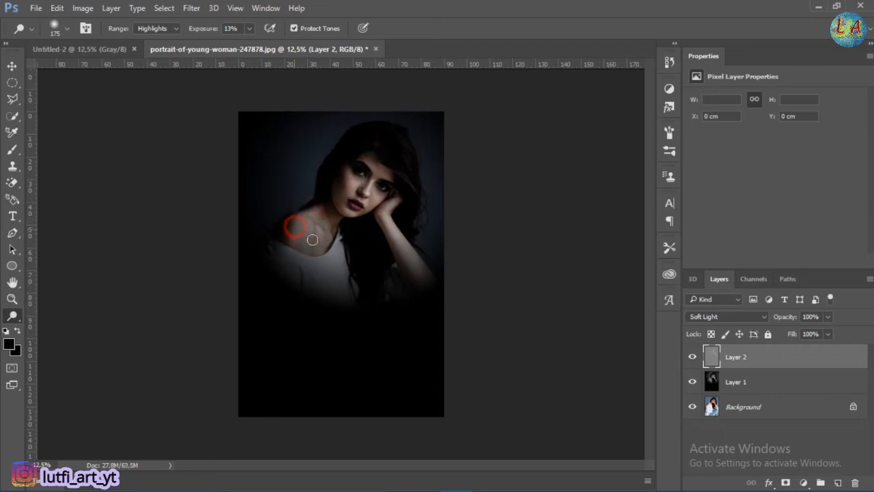
mouse_move(323, 208)
left_mouse_down()
mouse_move(332, 198)
mouse_move(332, 212)
mouse_move(297, 225)
mouse_move(321, 215)
left_mouse_up()
left_click_drag(345, 178, 349, 213)
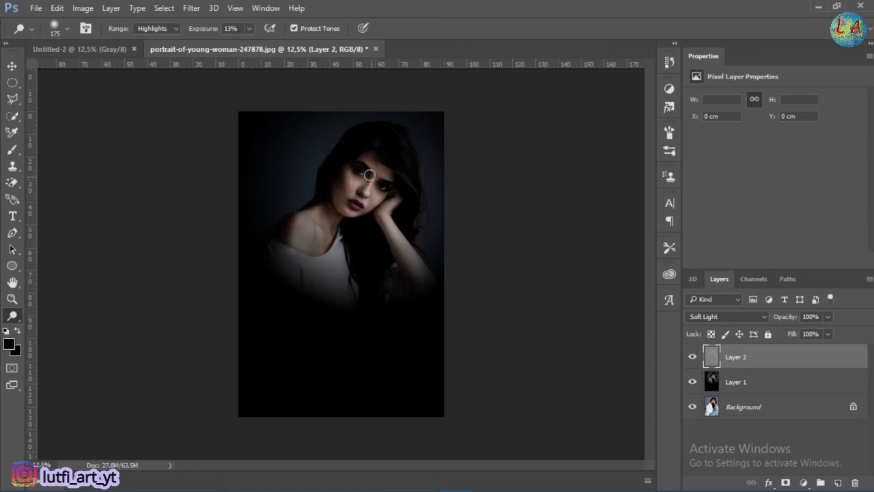
mouse_move(372, 166)
left_mouse_down()
mouse_move(389, 179)
mouse_move(359, 165)
mouse_move(341, 178)
mouse_move(331, 204)
mouse_move(345, 176)
mouse_move(333, 201)
mouse_move(308, 215)
mouse_move(318, 227)
mouse_move(325, 206)
mouse_move(330, 229)
left_mouse_up()
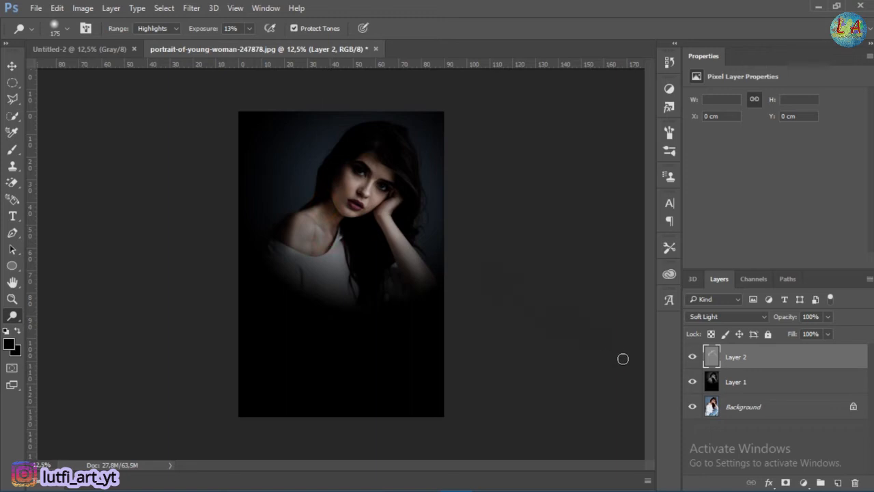
- Compare the portrait with and without the dodged gray layer
left_click(691, 357)
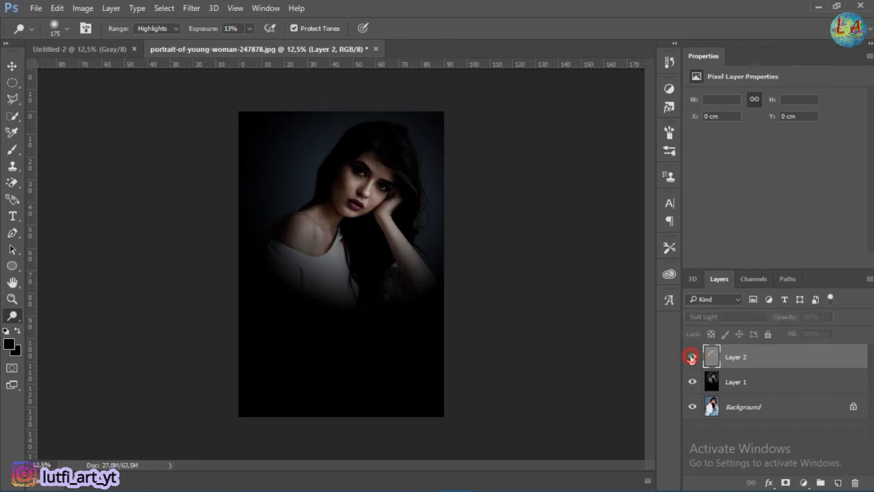
left_click(691, 357)
left_click(691, 357)
left_click(692, 357)
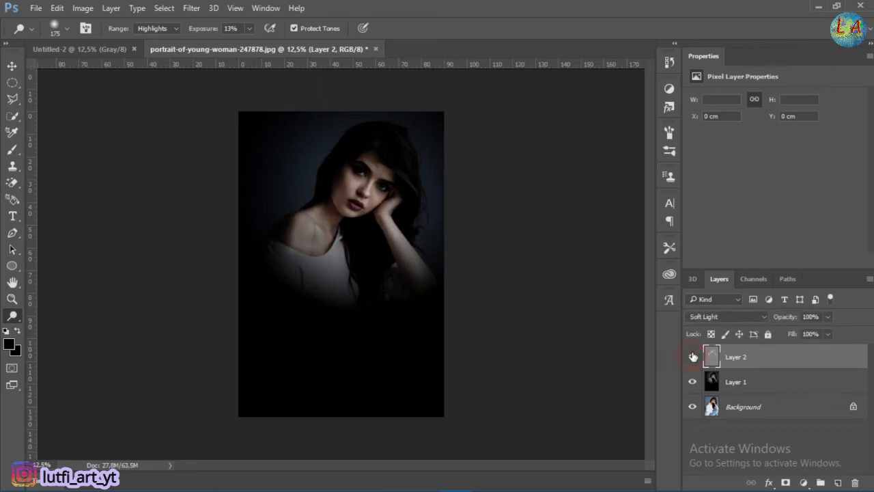
- Add a Gradient Map adjustment above the dodged gray layer and choose the Violet, Orange gradient preset
left_click(12, 66)
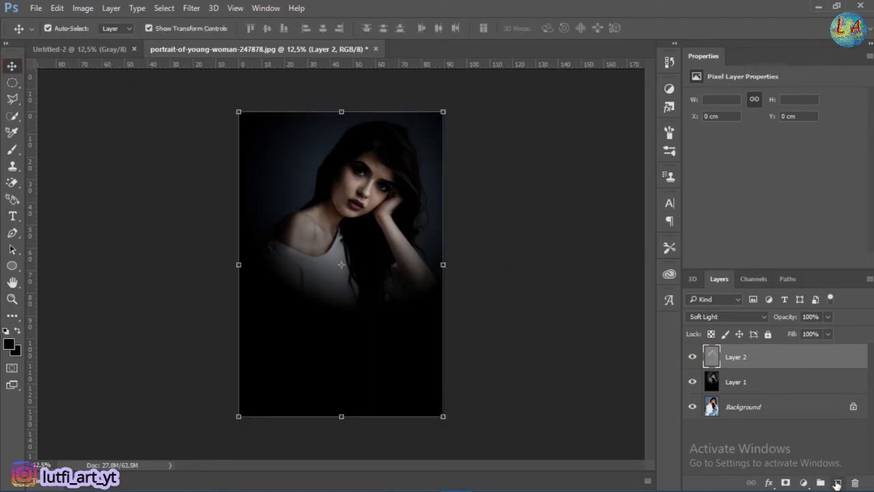
left_click(803, 483)
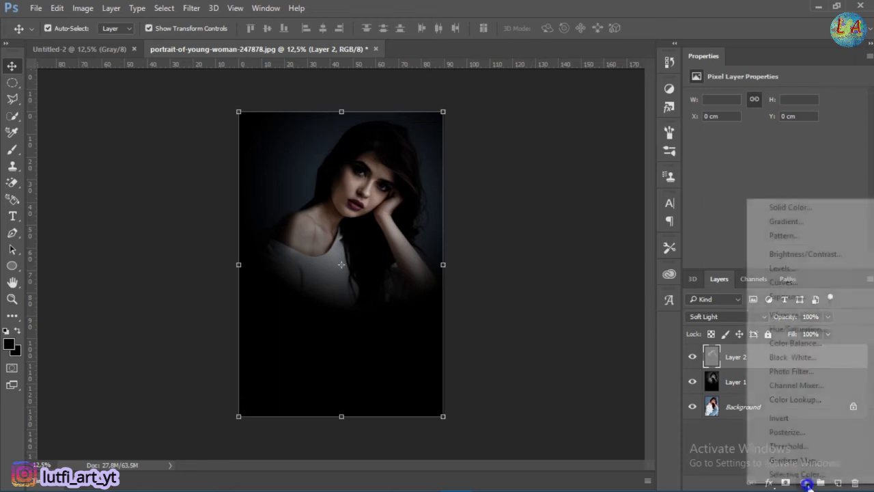
left_click(794, 460)
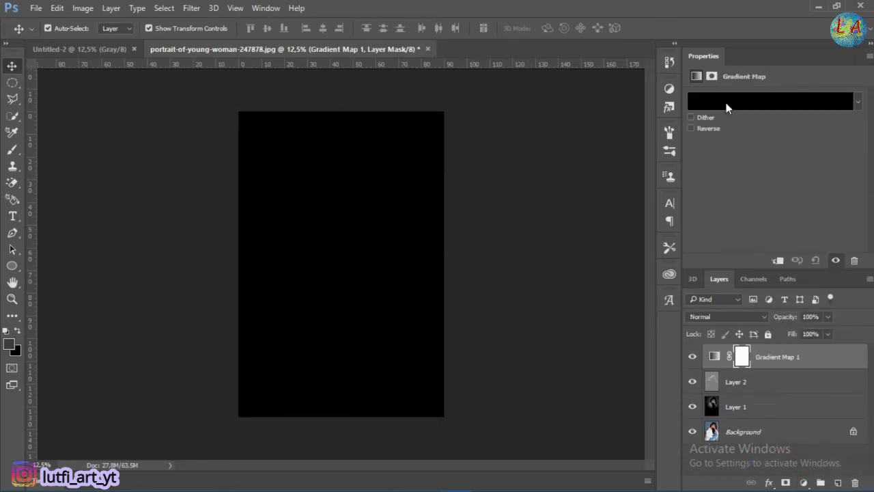
left_click(726, 104)
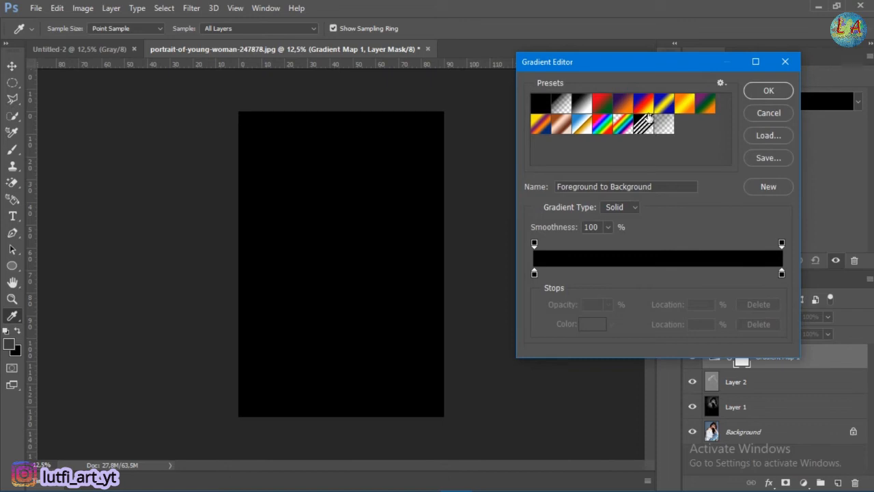
left_click(622, 103)
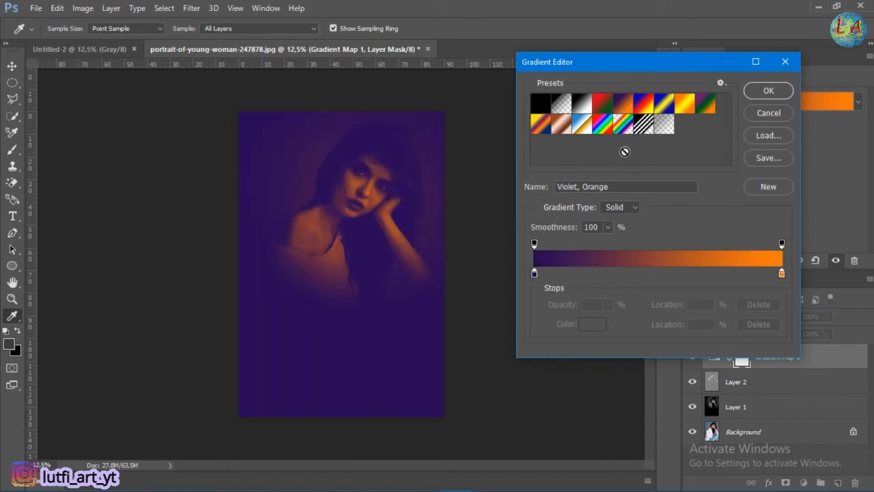
- Change the gradient map's starting color stop to deep blue, hex 01018d
left_click(534, 273)
left_click(591, 324)
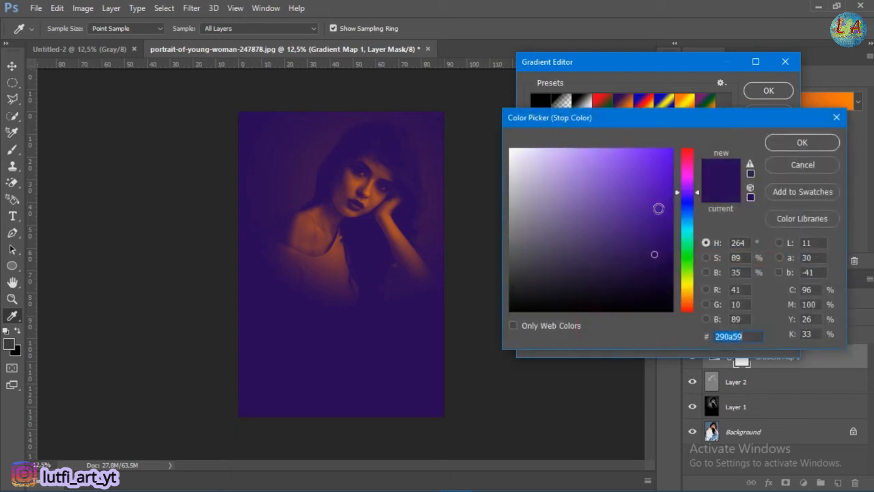
left_click(688, 202)
left_click(642, 220)
left_click_drag(641, 221, 672, 221)
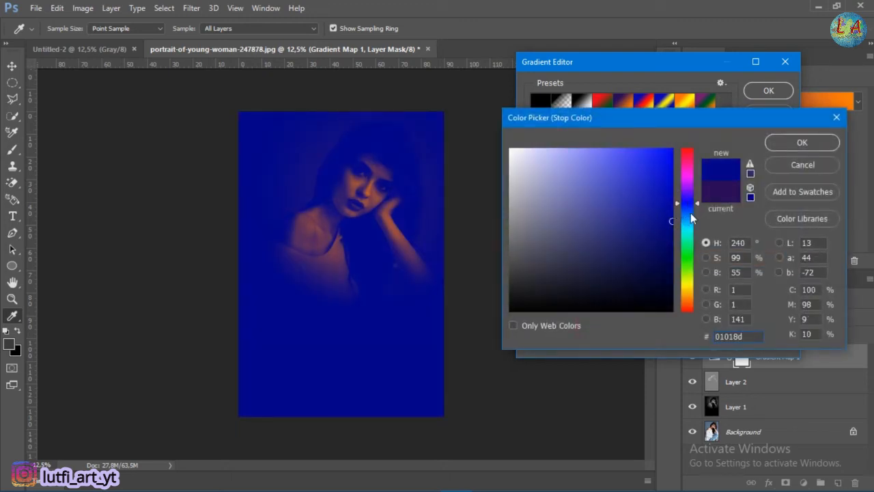
left_click(784, 142)
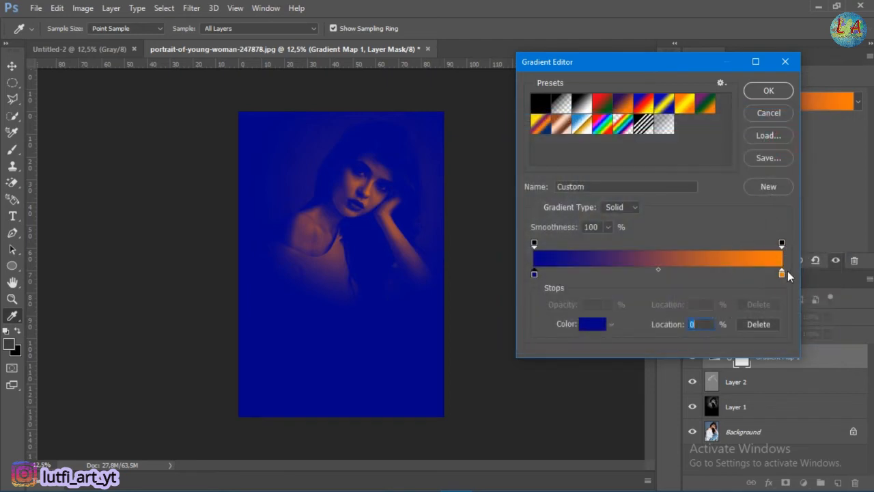
- Change the gradient map's ending color stop to pale yellow and apply the gradient
left_click(782, 274)
left_click(594, 325)
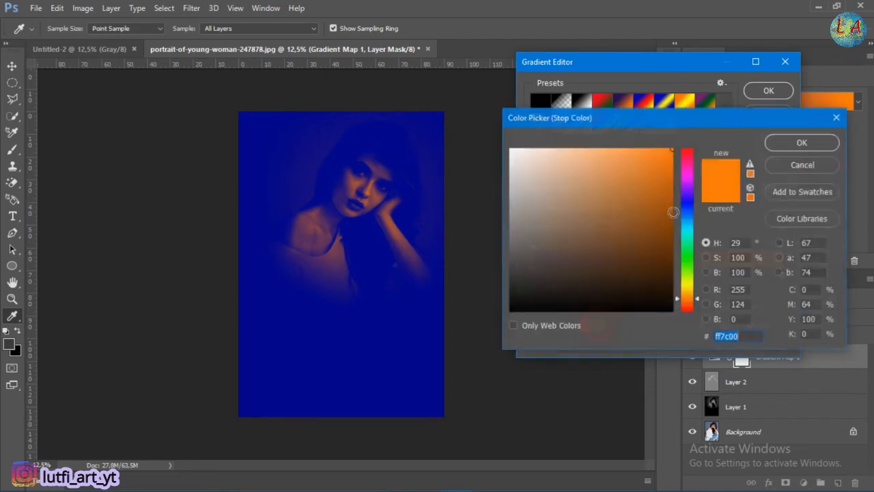
left_click(687, 281)
left_click(684, 286)
mouse_move(556, 155)
left_mouse_down()
mouse_move(546, 169)
mouse_move(565, 146)
mouse_move(585, 166)
mouse_move(584, 146)
left_mouse_up()
left_click(806, 144)
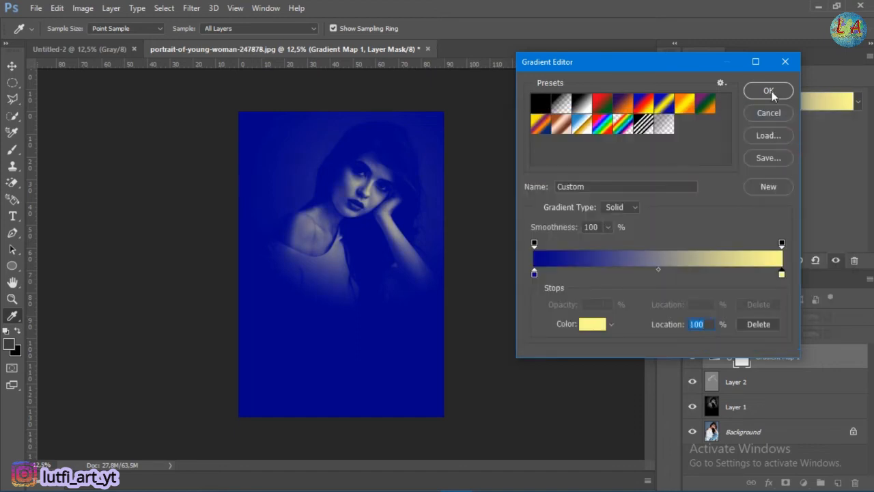
left_click(770, 91)
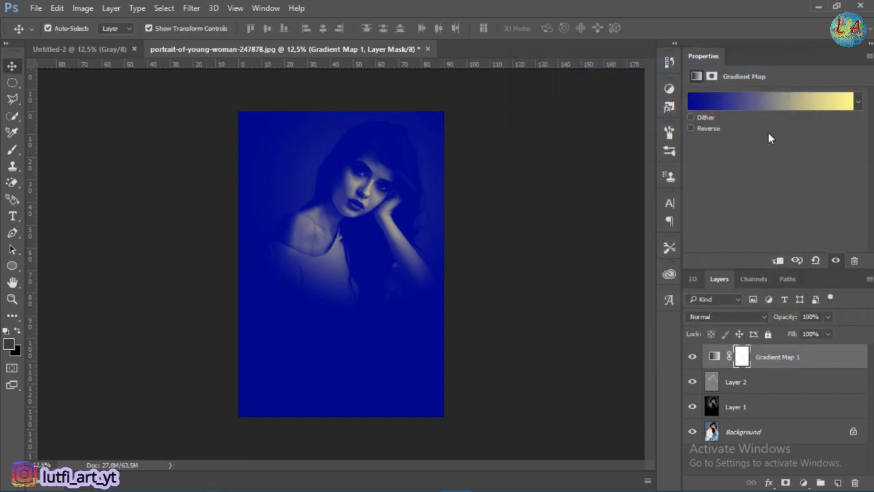
- Set the gradient map layer's blend mode to Soft Light and its opacity to 20%
left_click(739, 318)
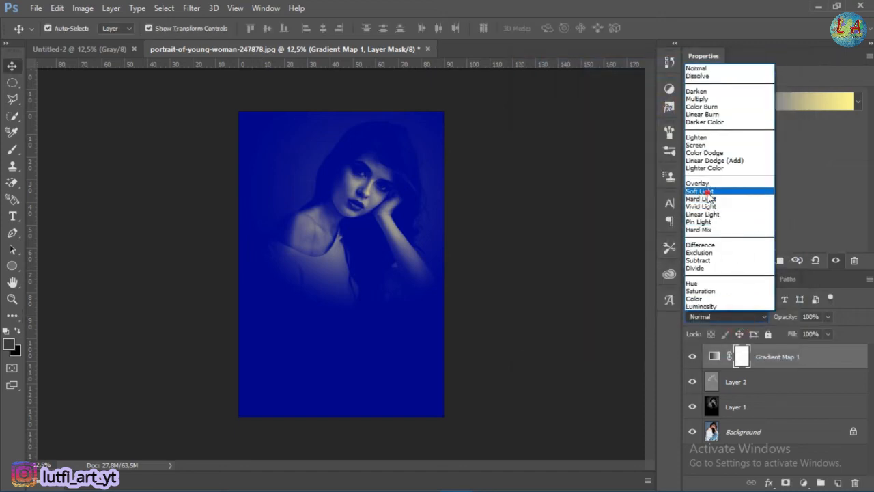
left_click(707, 197)
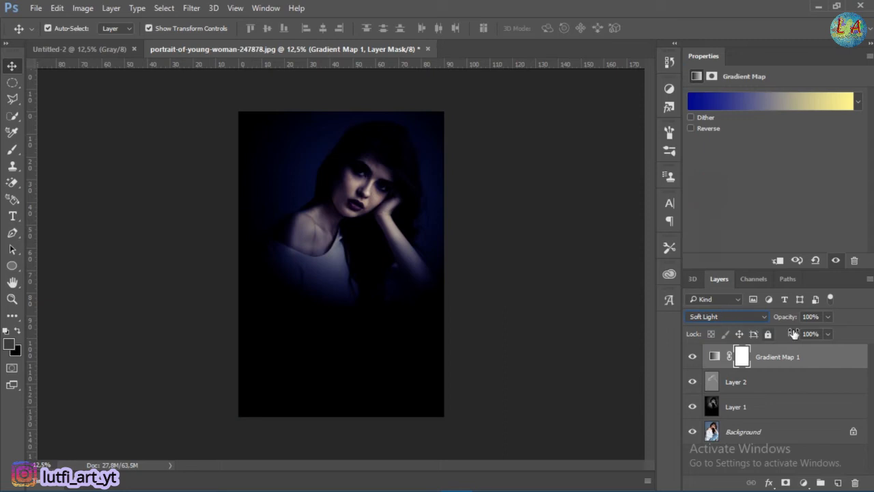
mouse_move(792, 318)
left_mouse_down()
mouse_move(767, 322)
mouse_move(786, 320)
left_mouse_up()
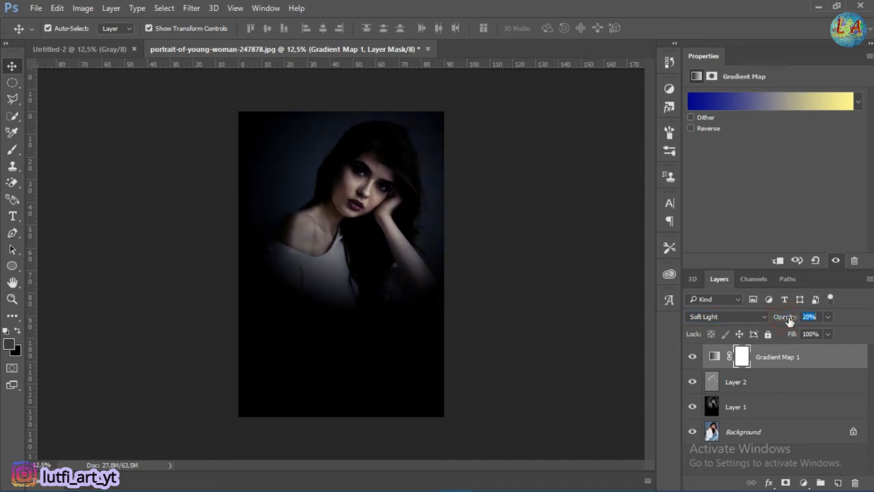
- Compare the portrait with and without the blue-yellow gradient map, leaving the layer visible
left_click(694, 358)
left_click(694, 358)
left_click(694, 358)
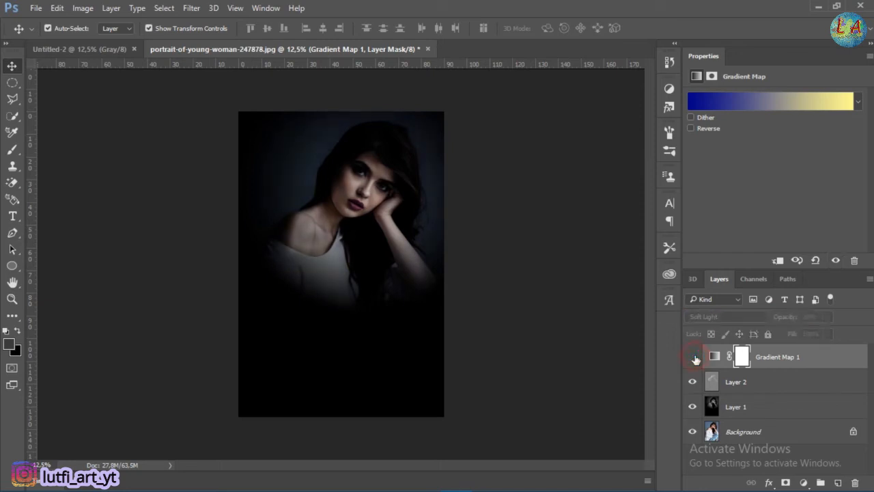
left_click(694, 358)
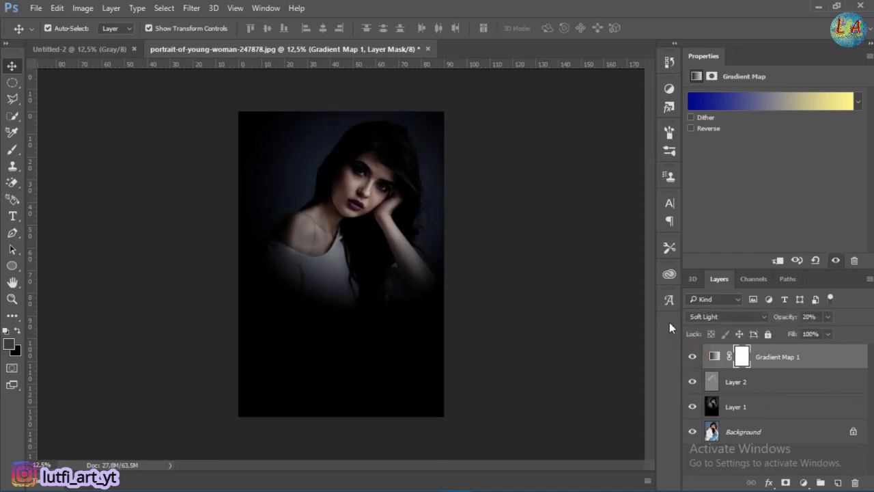
left_click(640, 331)
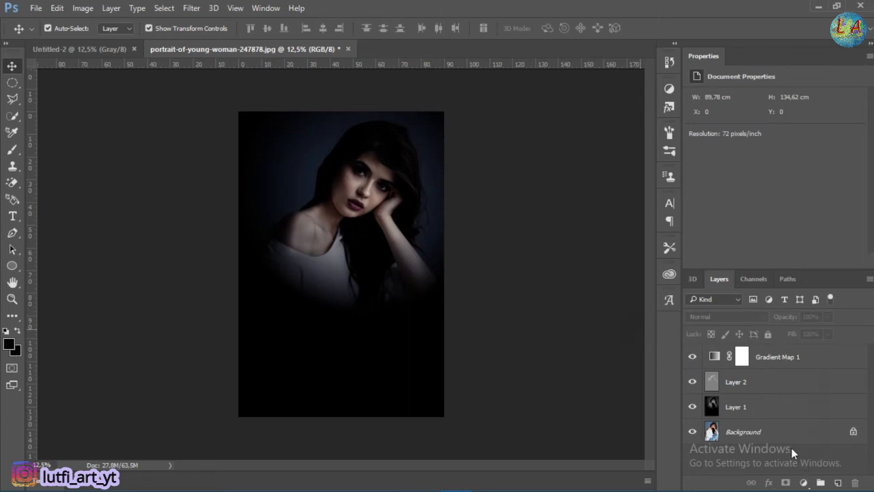
left_click(768, 359)
left_click(754, 386, "ctrl")
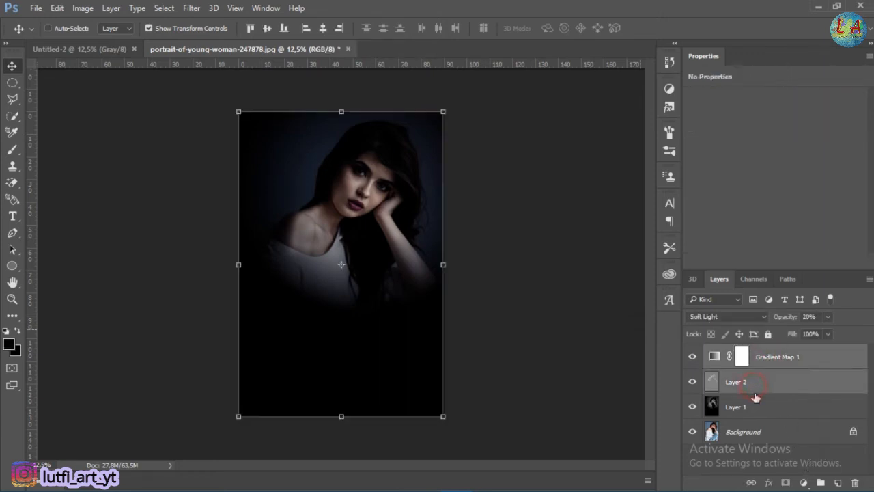
left_click(757, 407, "ctrl")
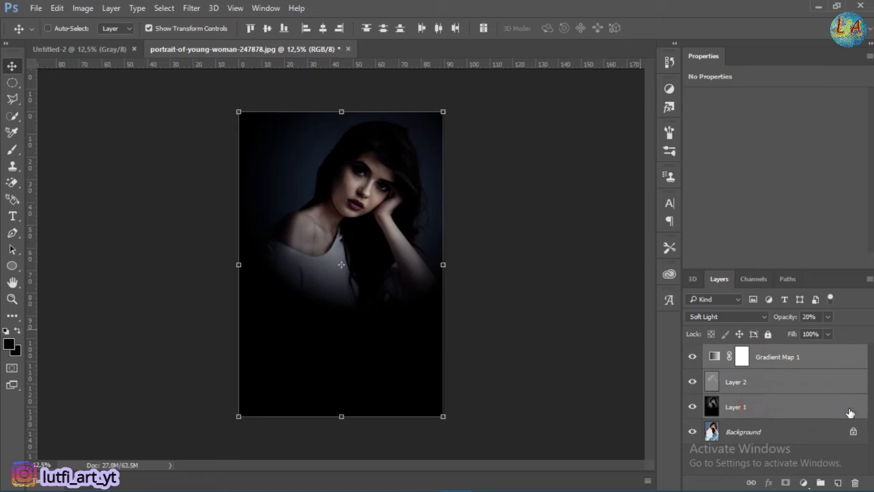
key("ctrl")
- Add a Gradient fill layer above the gradient map using the Foreground to Transparent preset
left_click(788, 358)
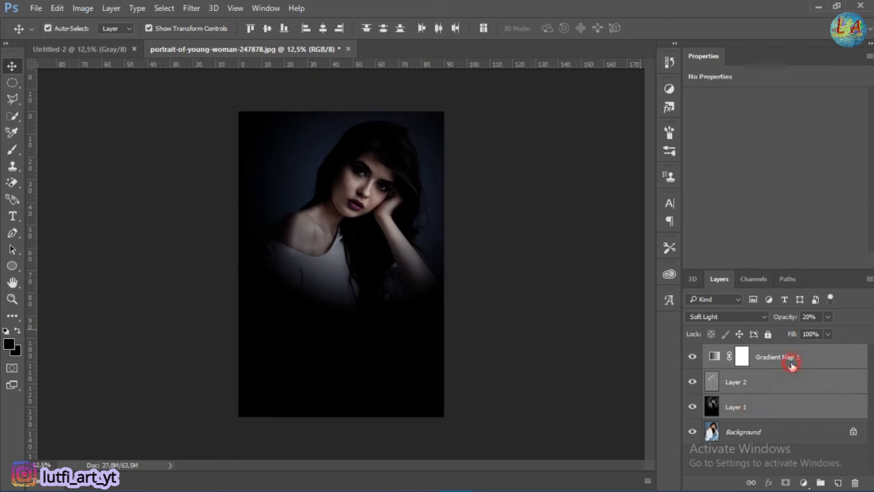
left_click(804, 482)
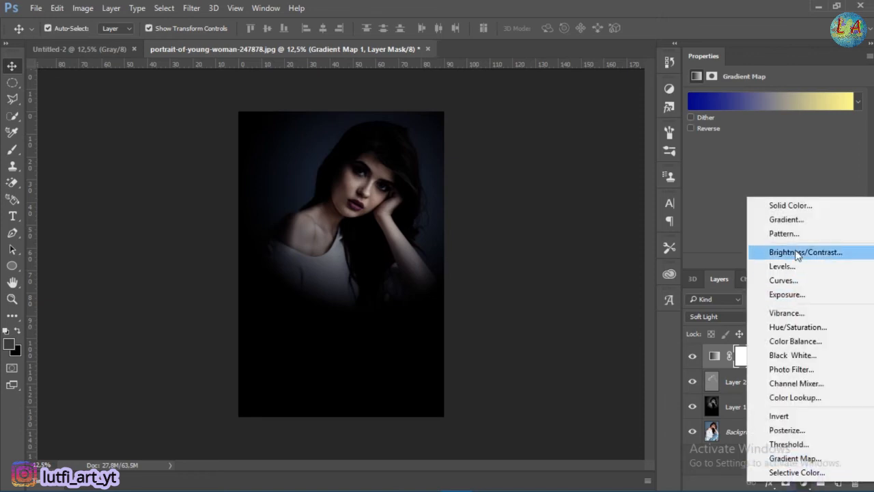
left_click(794, 218)
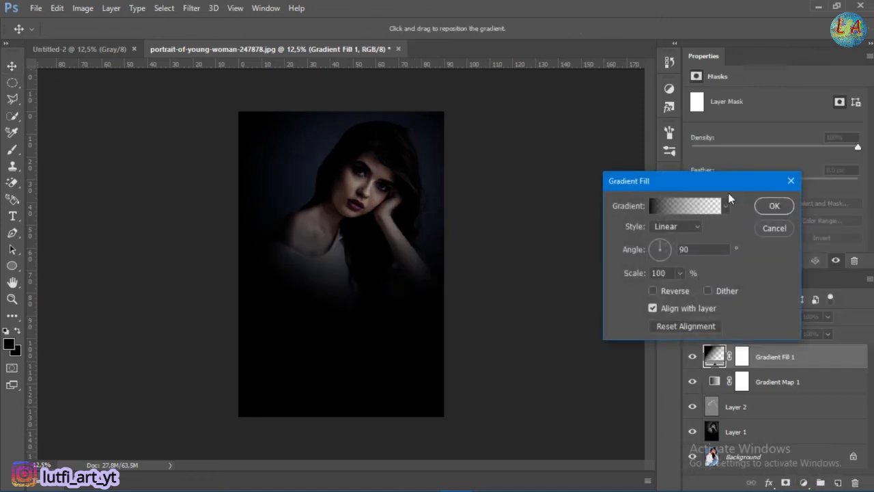
left_click(714, 208)
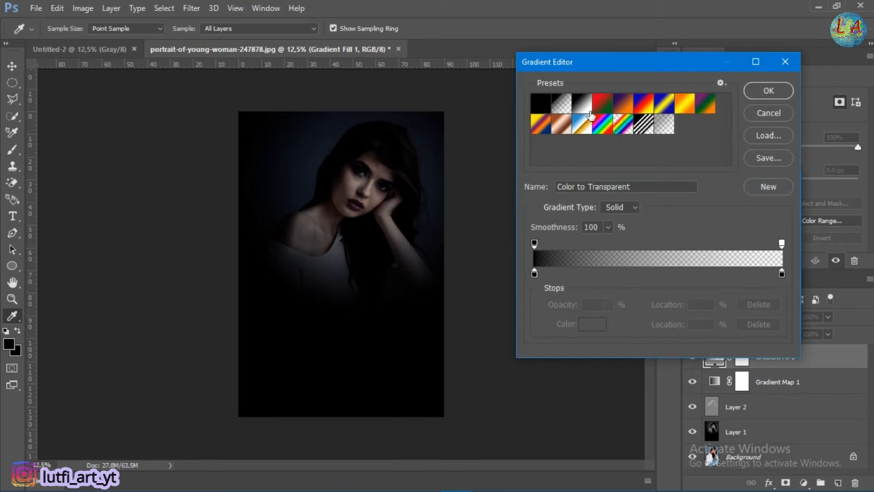
left_click(565, 106)
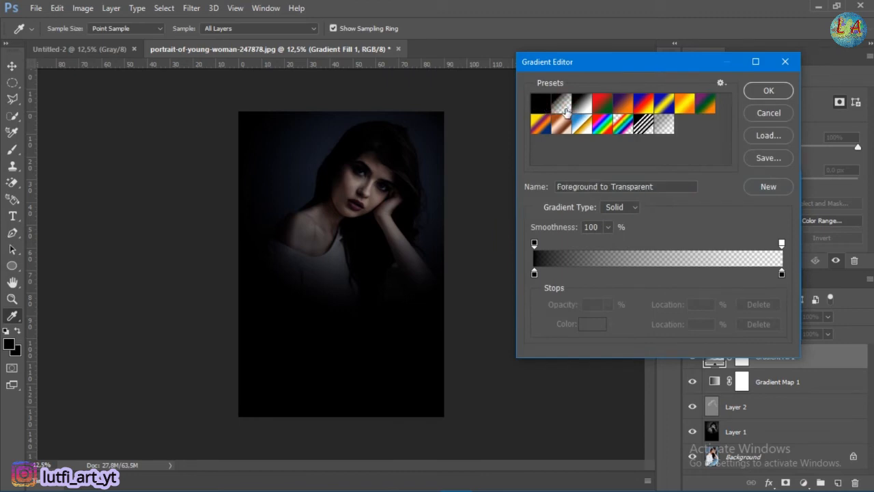
- Try the Foreground to Background and Black, White gradient presets, and go back to Foreground to Transparent
left_click(533, 273)
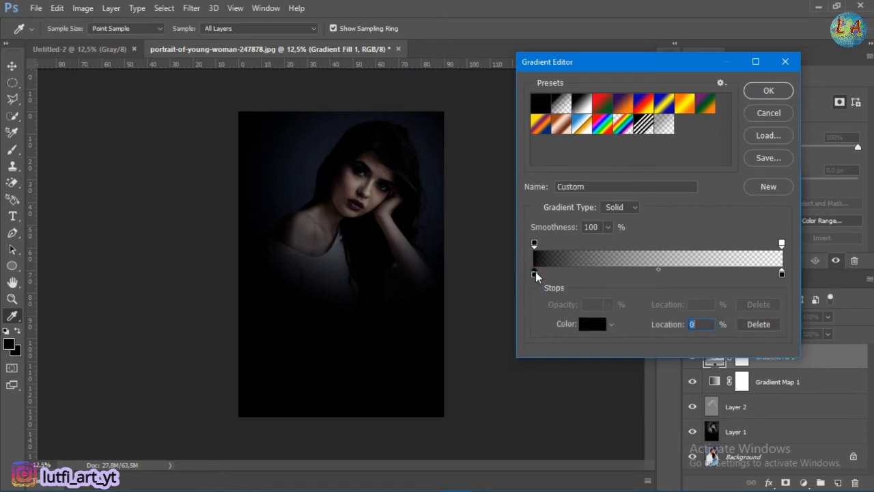
left_click(541, 108)
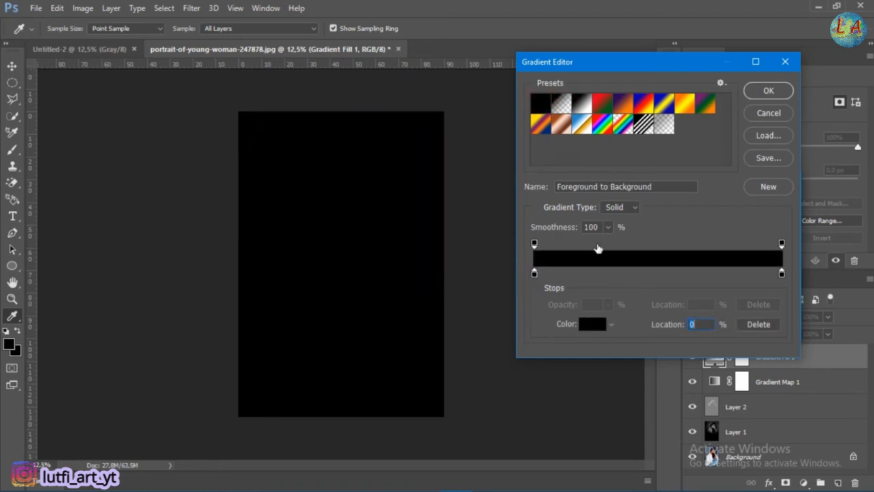
left_click(566, 103)
left_click(579, 105)
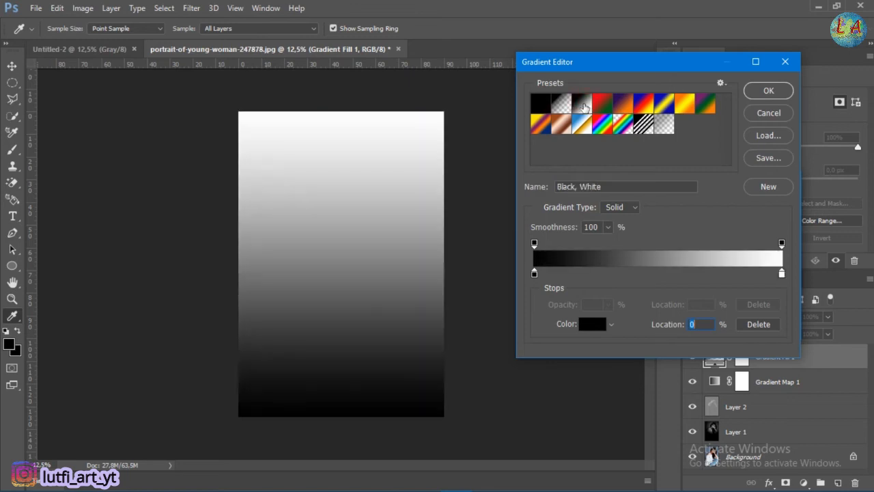
left_click(557, 106)
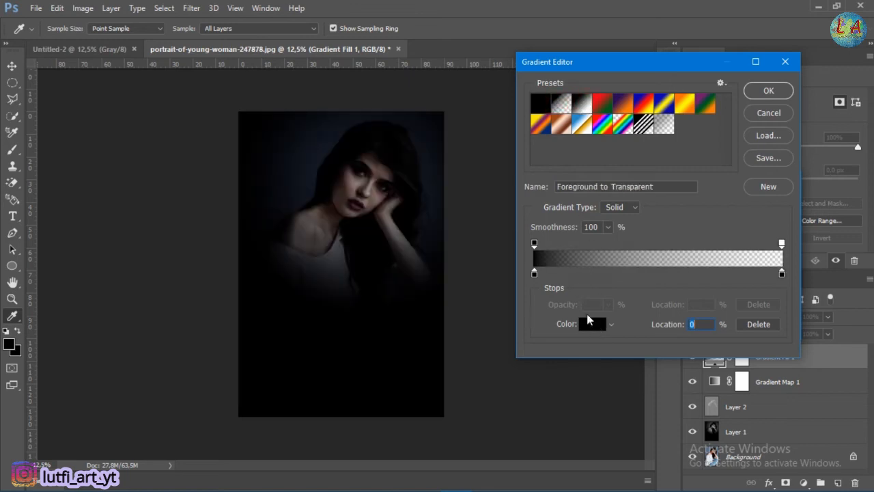
- Accept the chosen gradient, set the linear gradient fill's angle to 90°, and apply it
left_click(765, 91)
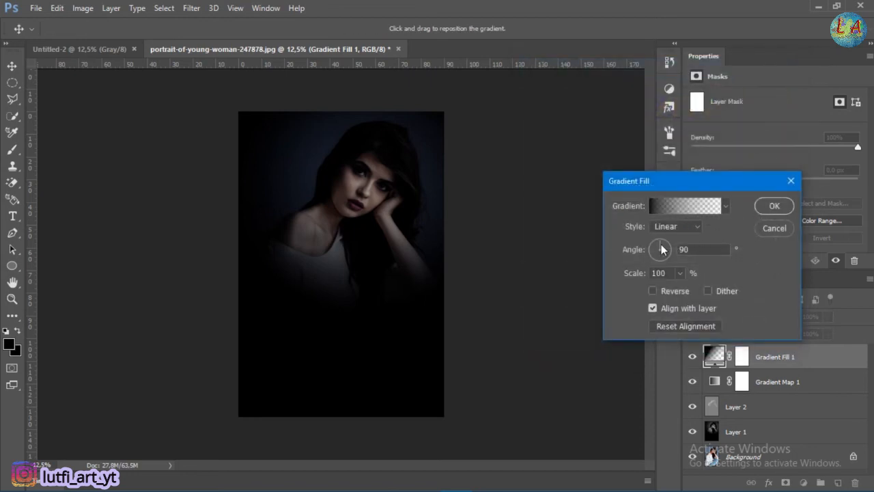
left_click_drag(661, 246, 677, 251)
left_click(661, 254)
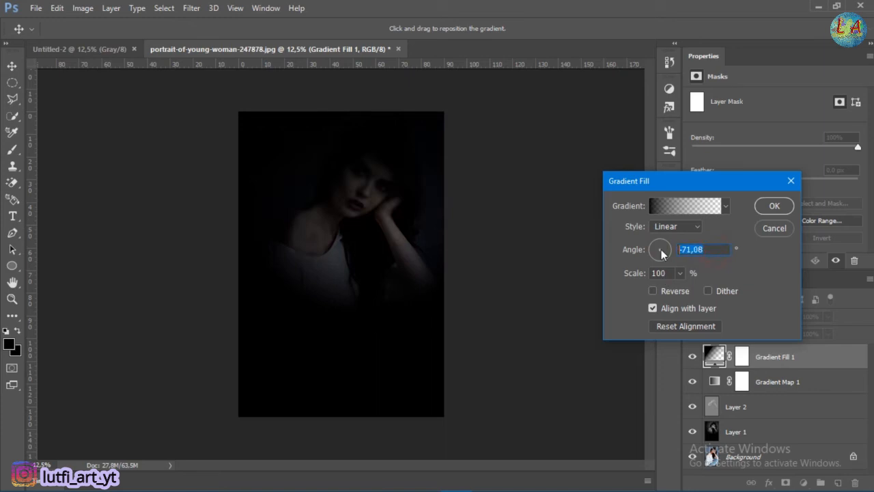
type("90")
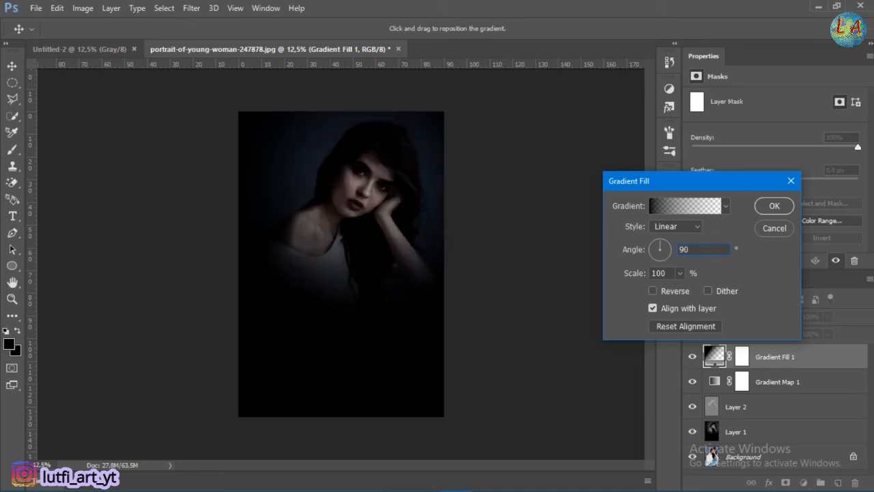
key("Return")
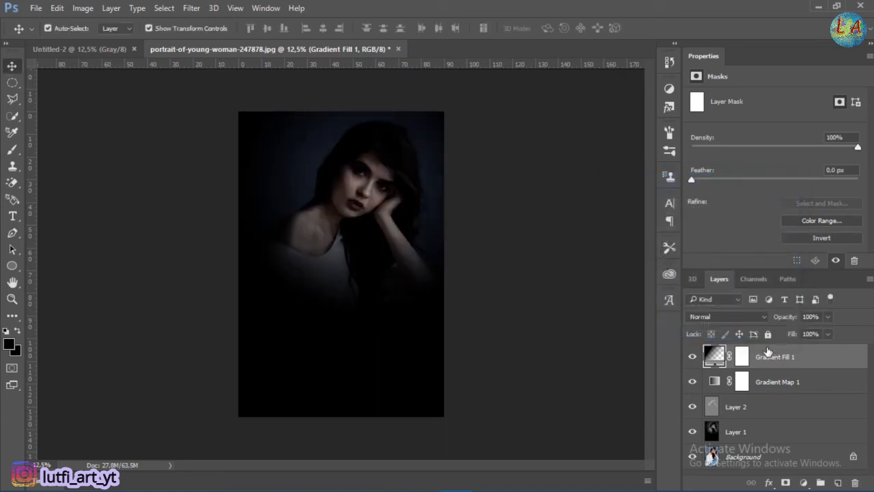
- Set the gradient fill layer's blend mode to Soft Light and compare the portrait with and without it
left_click(755, 318)
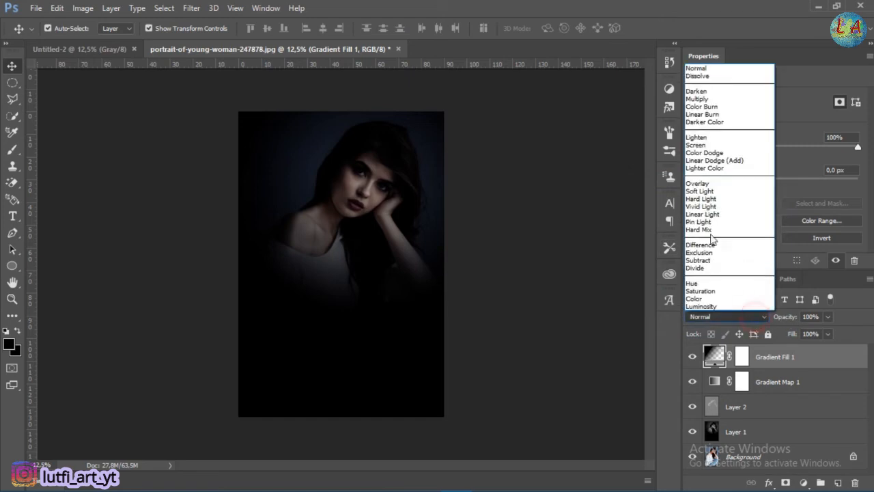
left_click(712, 198)
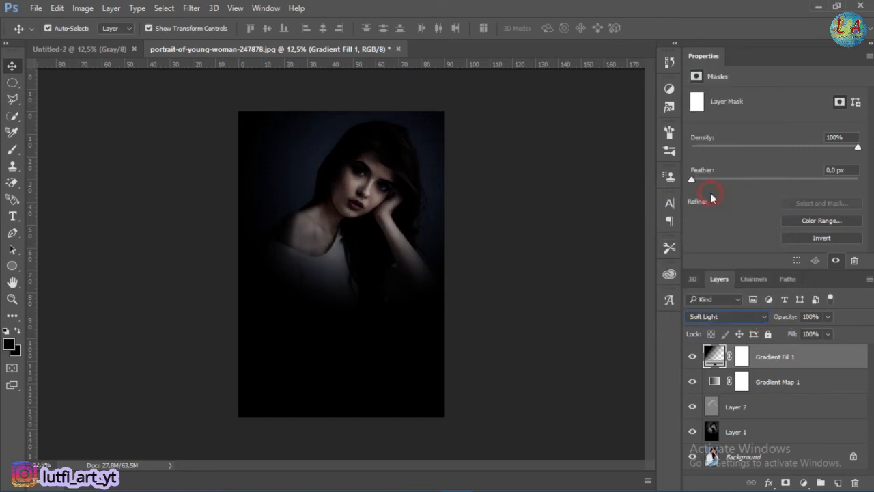
left_click(691, 356)
left_click(692, 357)
left_click(691, 357)
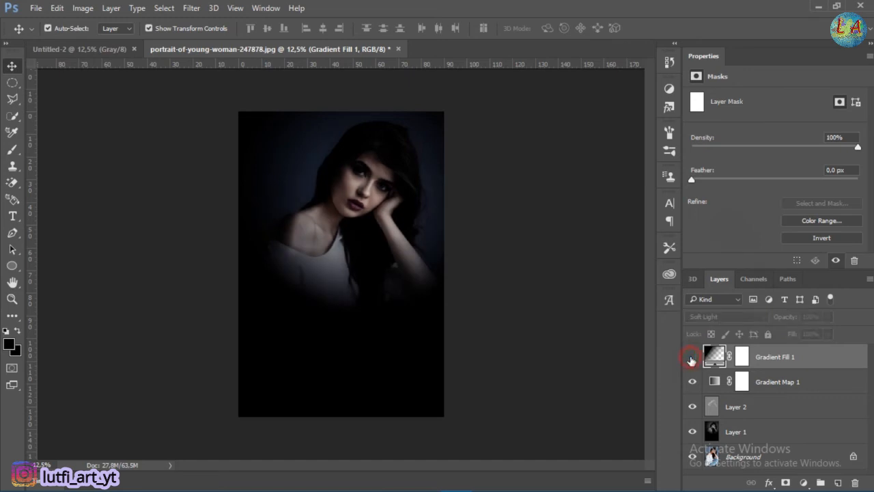
left_click(691, 356)
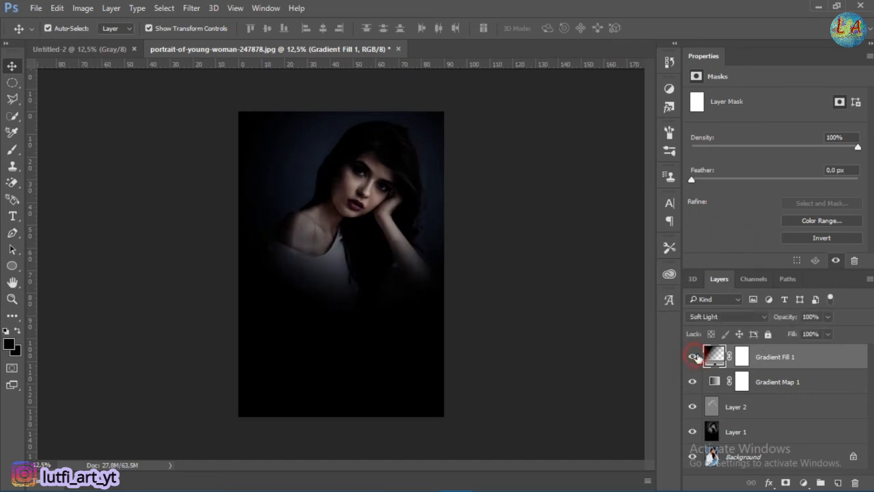
- Lower the gradient fill layer's opacity to 13% and check its effect by hiding and showing the layer
left_click_drag(788, 316, 777, 323)
left_click(692, 356)
left_click(692, 356)
left_click(549, 215)
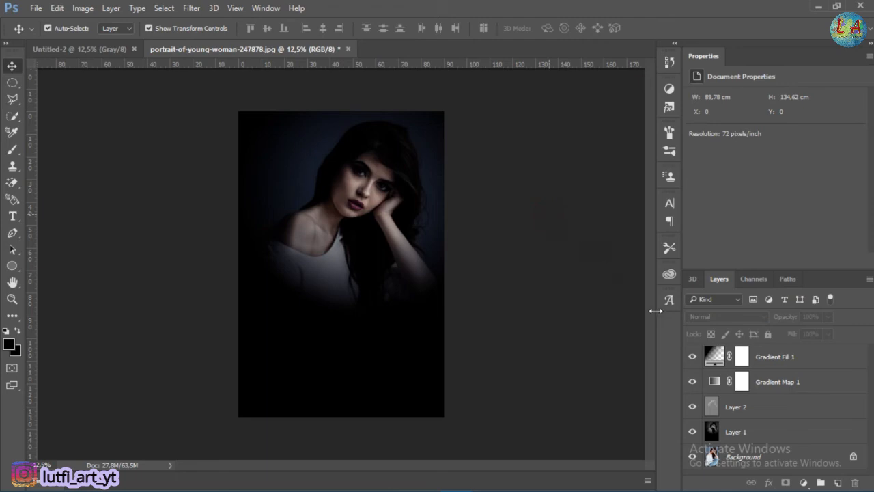
- Add a new empty layer above the gradient fill layer and choose the Paint Bucket tool
left_click(799, 362)
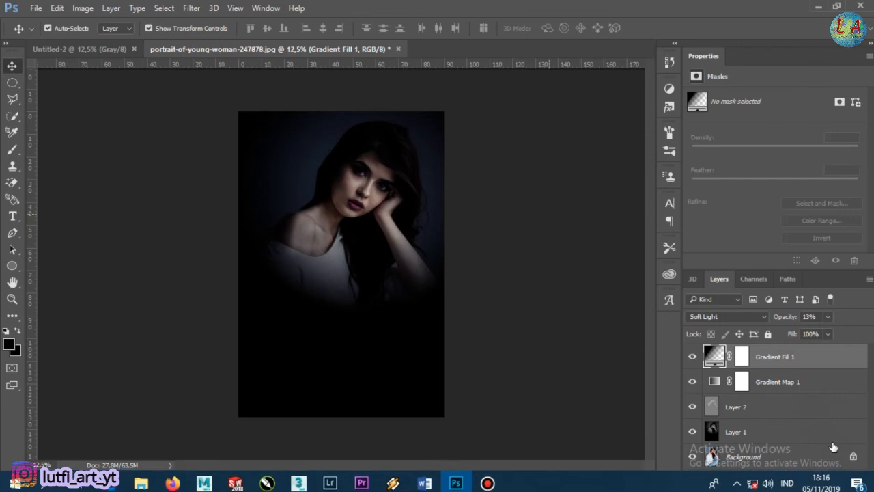
left_click(838, 482)
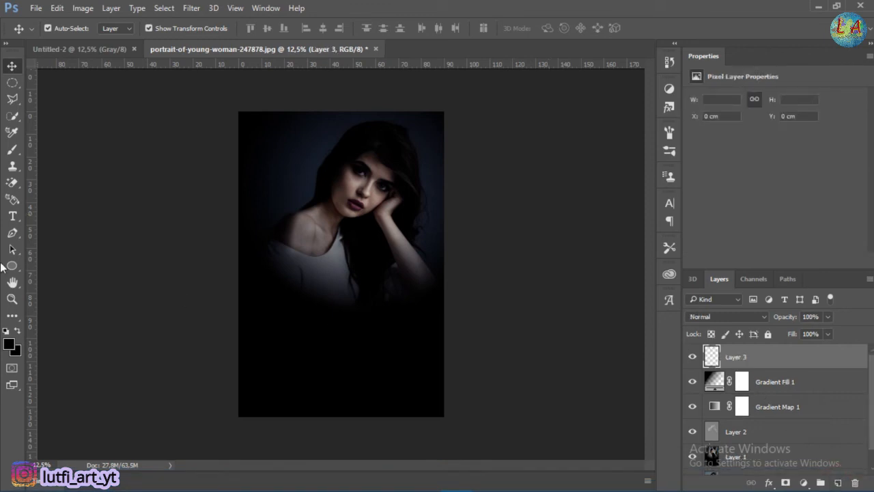
left_click(13, 318)
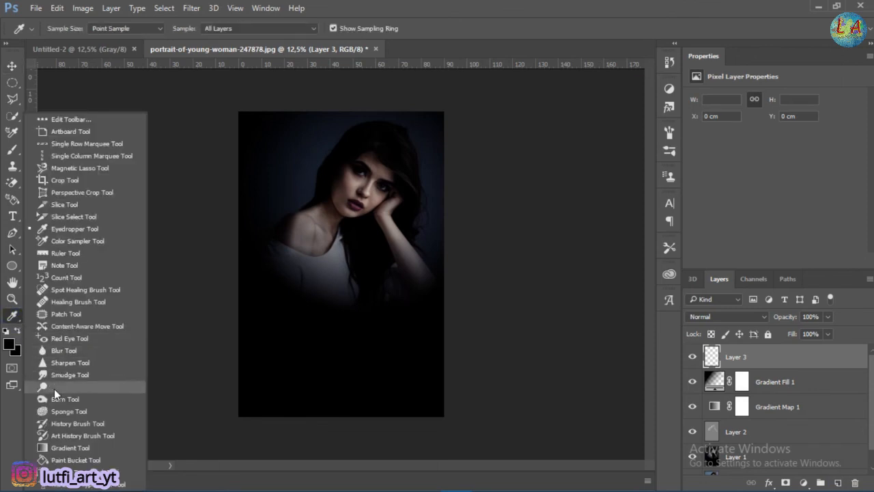
left_click(71, 459)
- Set the foreground color to a muted grayish yellow, hex acad95
left_click(15, 350)
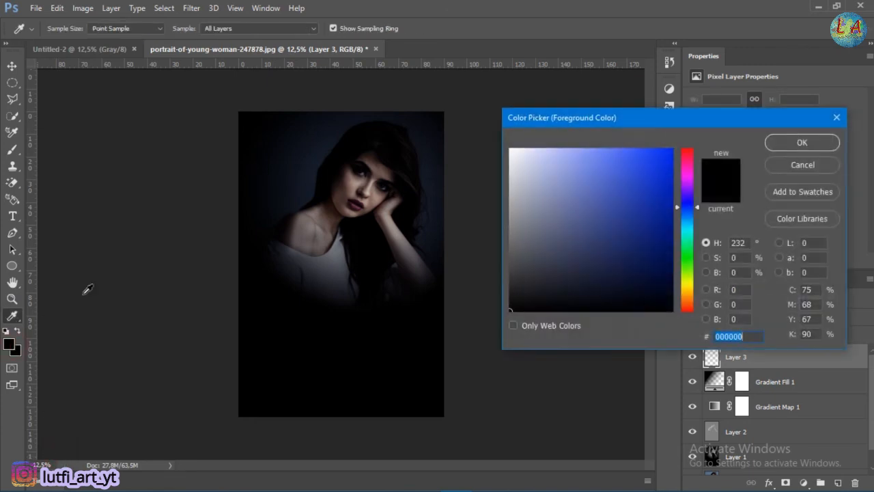
left_click_drag(538, 254, 445, 239)
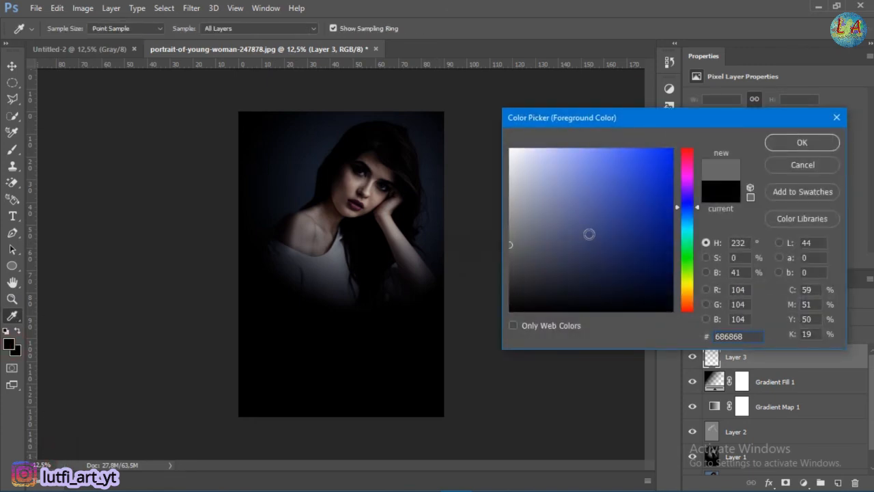
left_click_drag(522, 228, 488, 211)
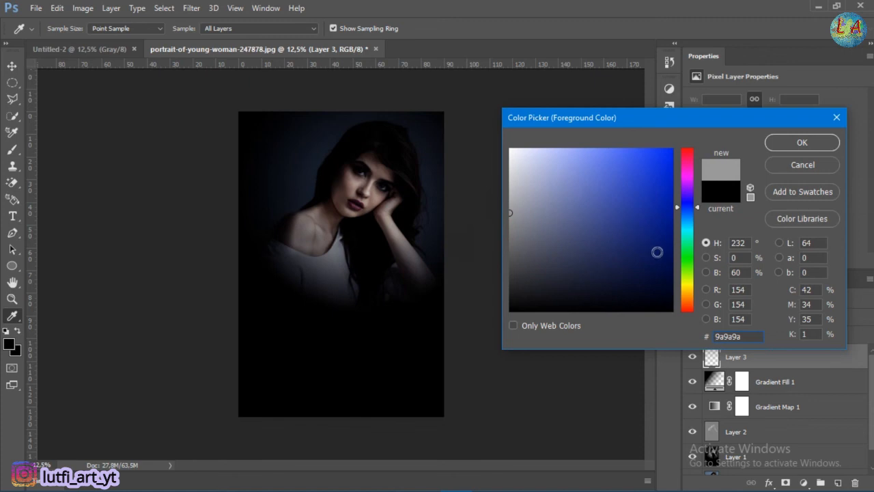
left_click(686, 283)
left_click(532, 200)
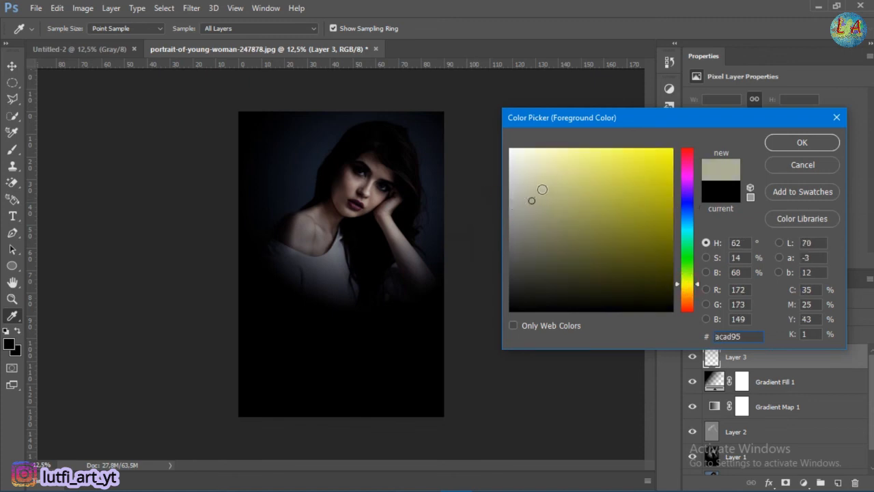
left_click(796, 142)
- Fill the new top layer with the grayish-yellow foreground color and set its blend mode to Soft Light
key("g")
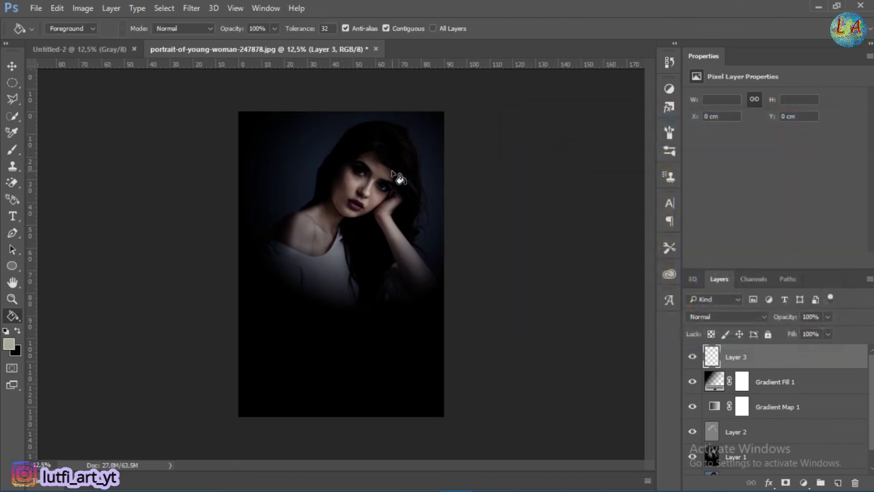
left_click(394, 175)
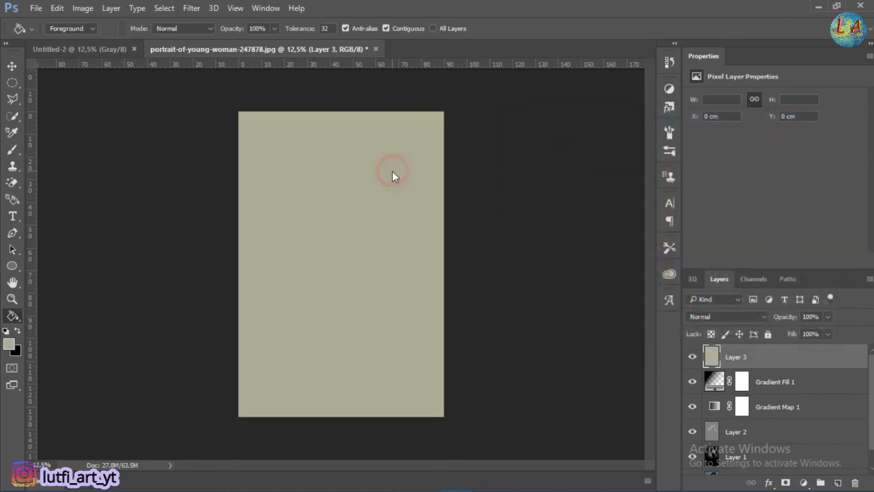
left_click(737, 317)
left_click(713, 192)
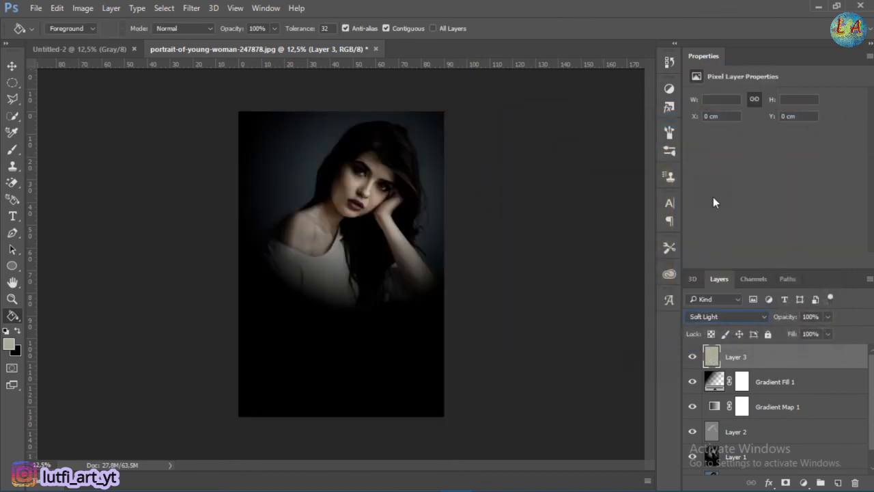
- Set the grayish-yellow layer's opacity to 49% and compare the portrait with and without it, leaving the layer visible
left_click_drag(792, 319, 777, 322)
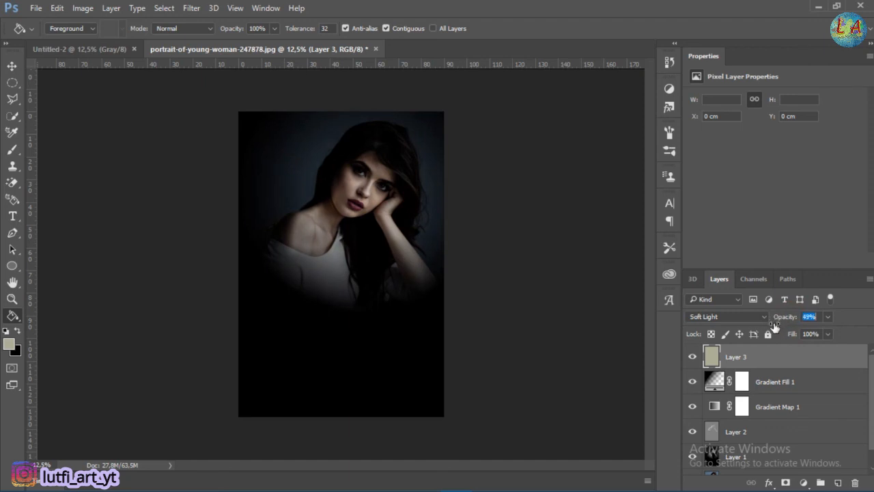
left_click(693, 357)
left_click(693, 357)
left_click(12, 66)
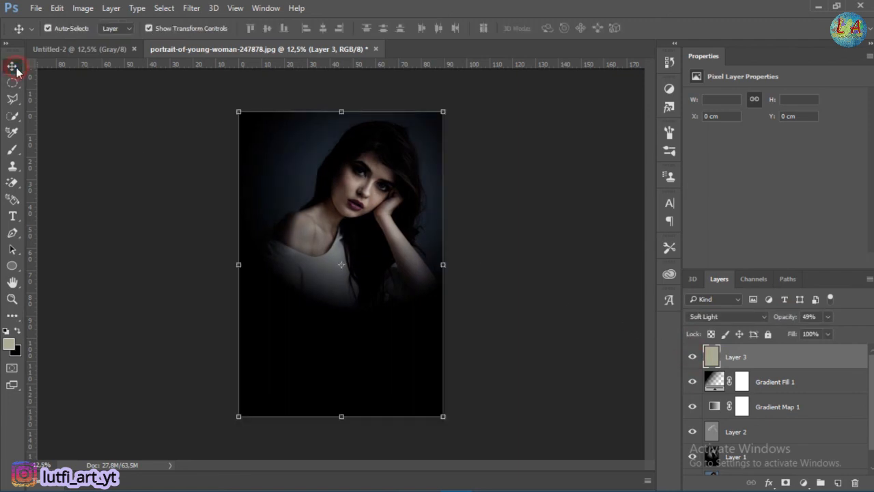
left_click(501, 308)
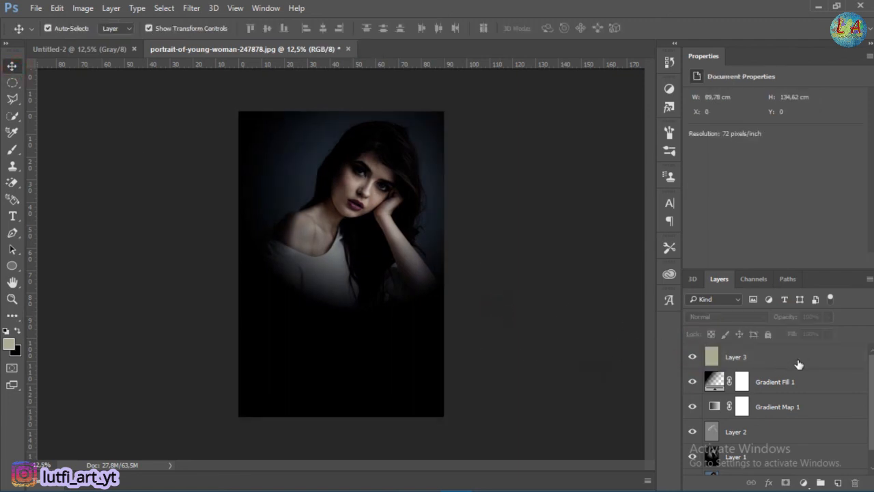
- Group all the layers above the Background, from Layer 3 down to Layer 1
left_click(777, 356)
left_click(777, 385, "ctrl")
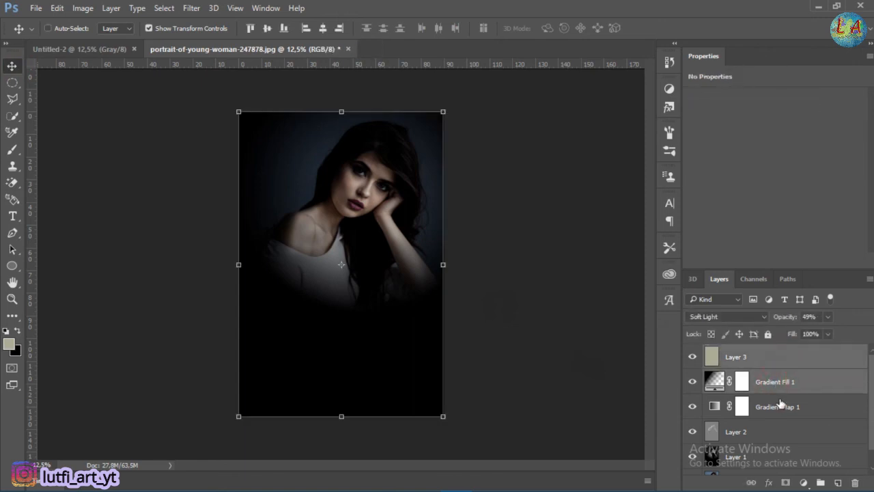
left_click(785, 407, "ctrl")
left_click(782, 437, "ctrl")
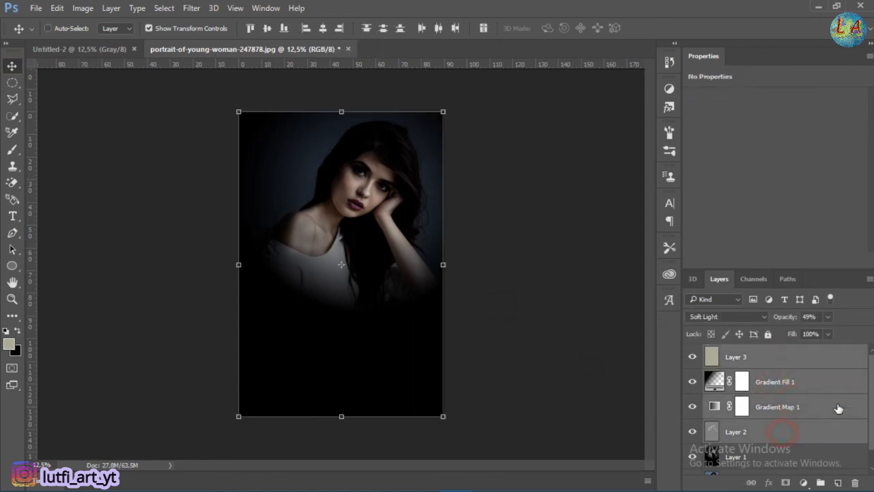
scroll(870, 391, "down", 1)
left_click(778, 440, "ctrl")
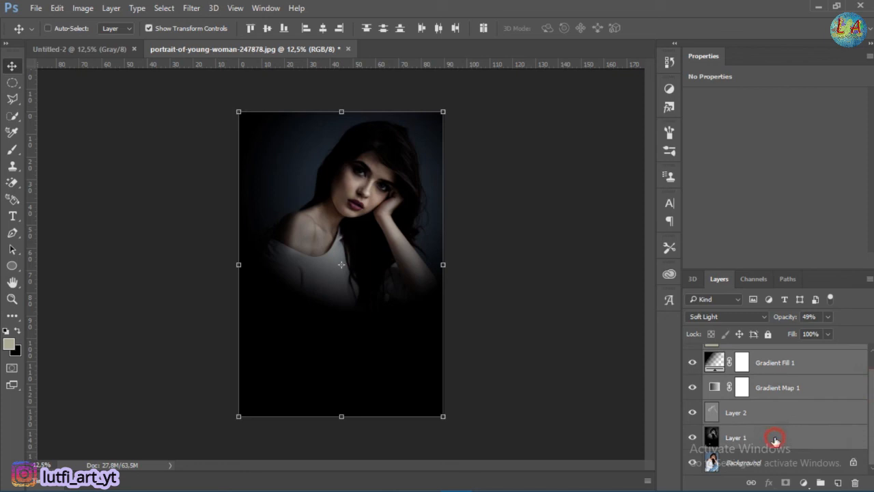
key("ctrl+g")
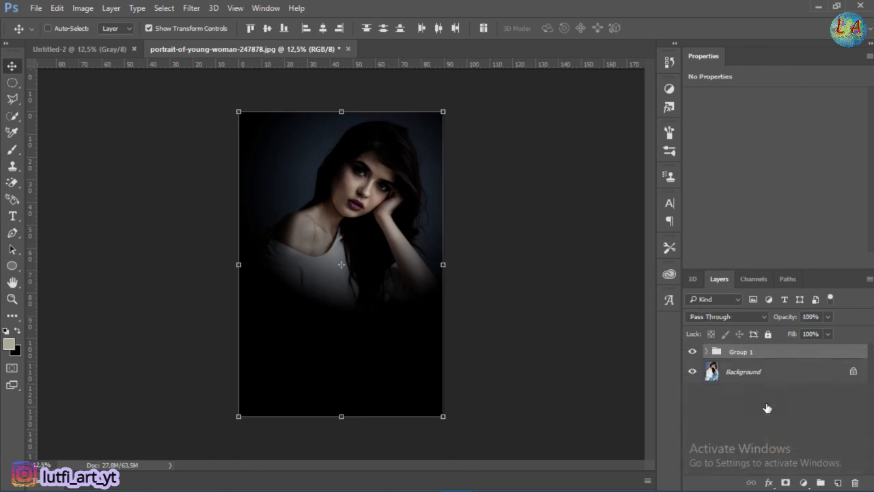
- Deselect all layers and compare the portrait with and without the effects group, leaving the group visible
left_click(708, 405)
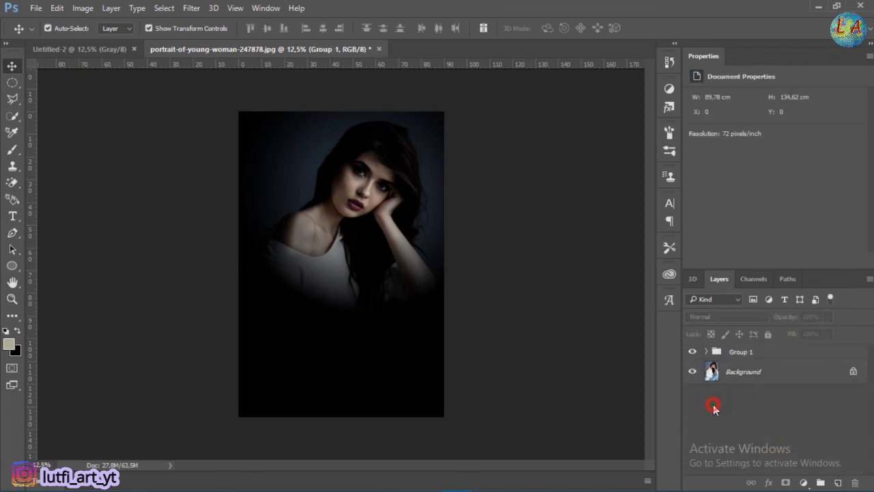
left_click(693, 352)
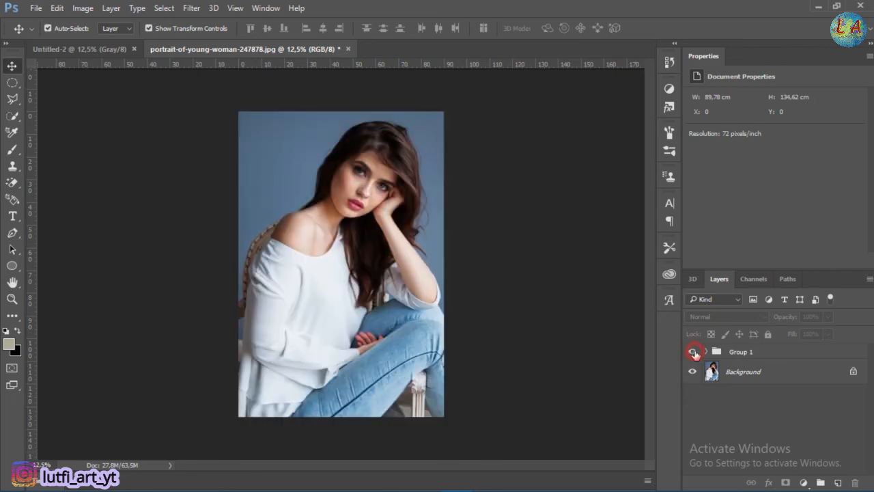
left_click(693, 351)
left_click(694, 352)
left_click(694, 351)
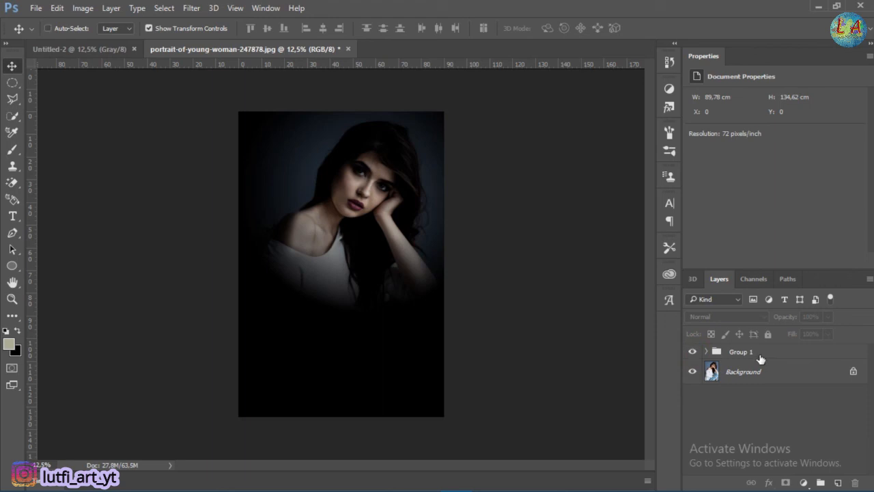
- Stamp all visible layers into a new top layer and apply a High Pass filter with a 2.0-pixel radius to it
key("ctrl+shift+alt+e")
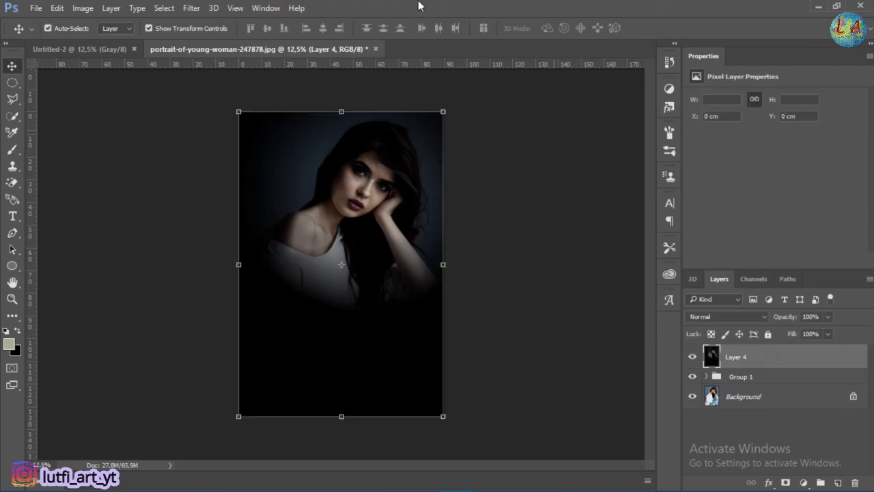
left_click(193, 9)
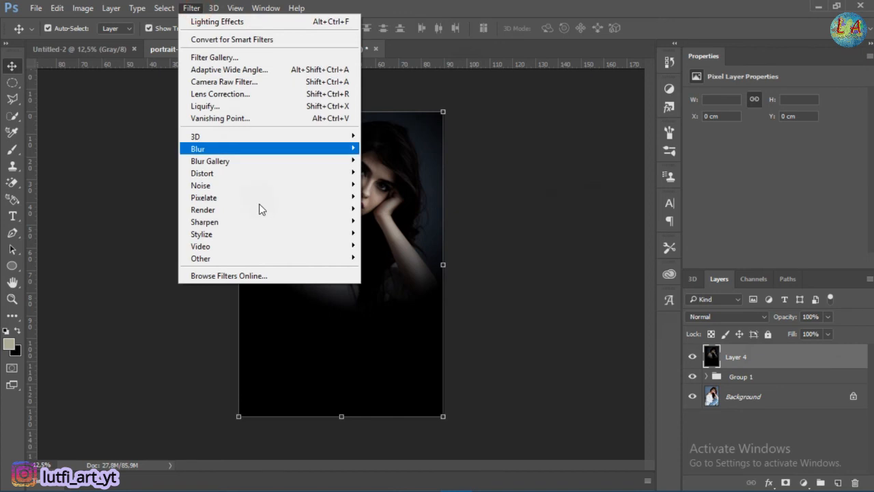
mouse_move(317, 268)
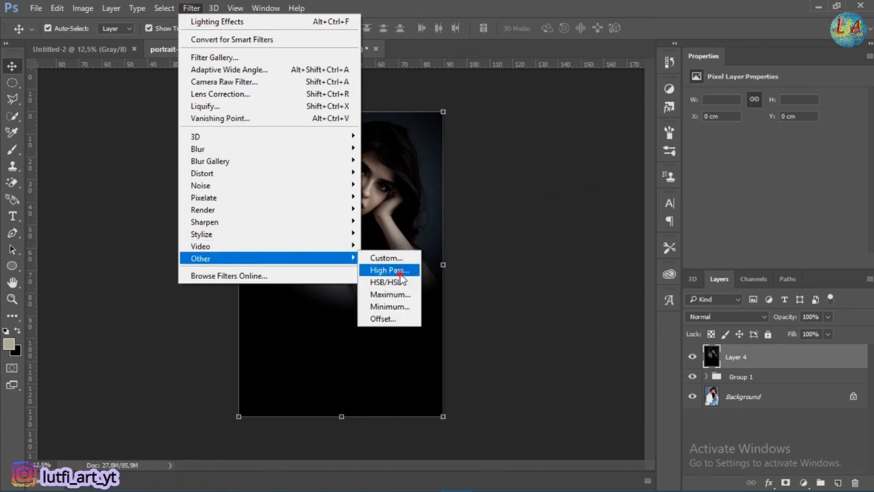
left_click(401, 271)
left_click(510, 113)
key("v")
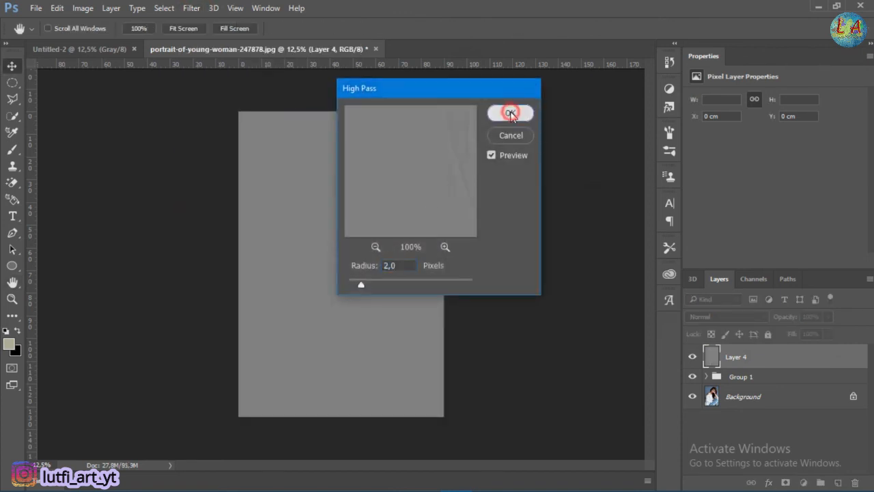
- Set the High Pass layer's blend mode to Soft Light and compare the portrait with and without it, leaving it visible
left_click(744, 316)
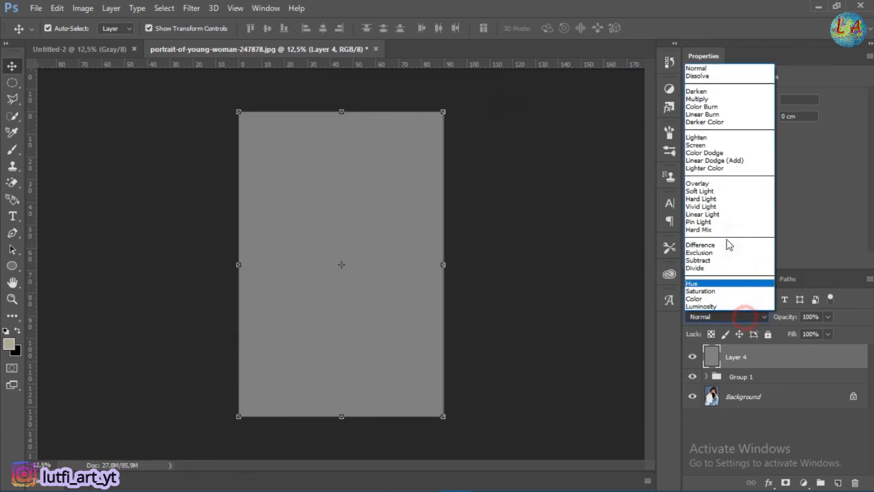
left_click(710, 192)
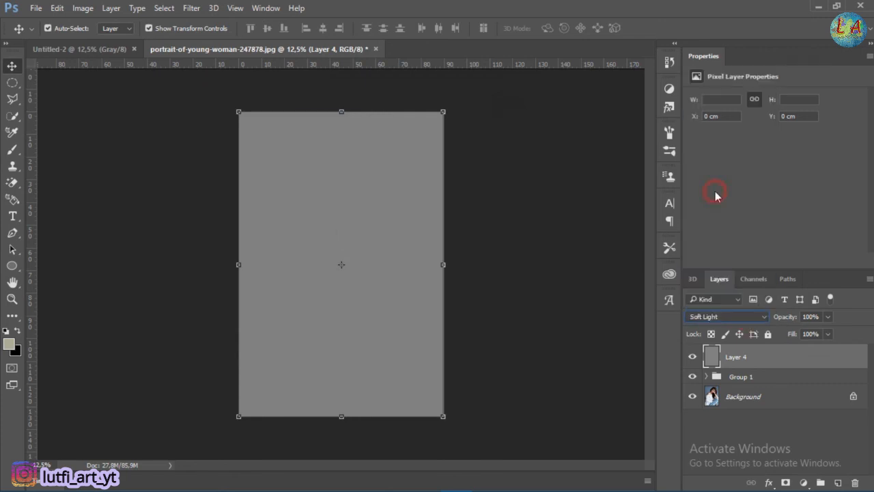
left_click(692, 355)
left_click(692, 356)
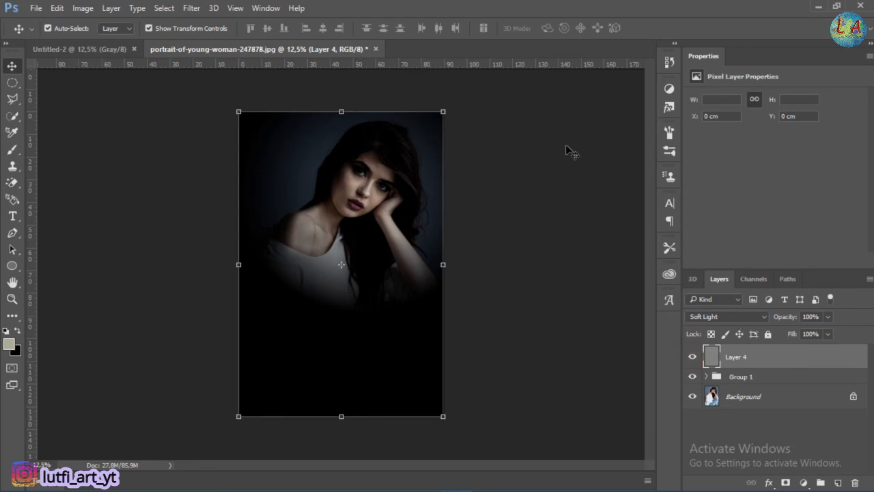